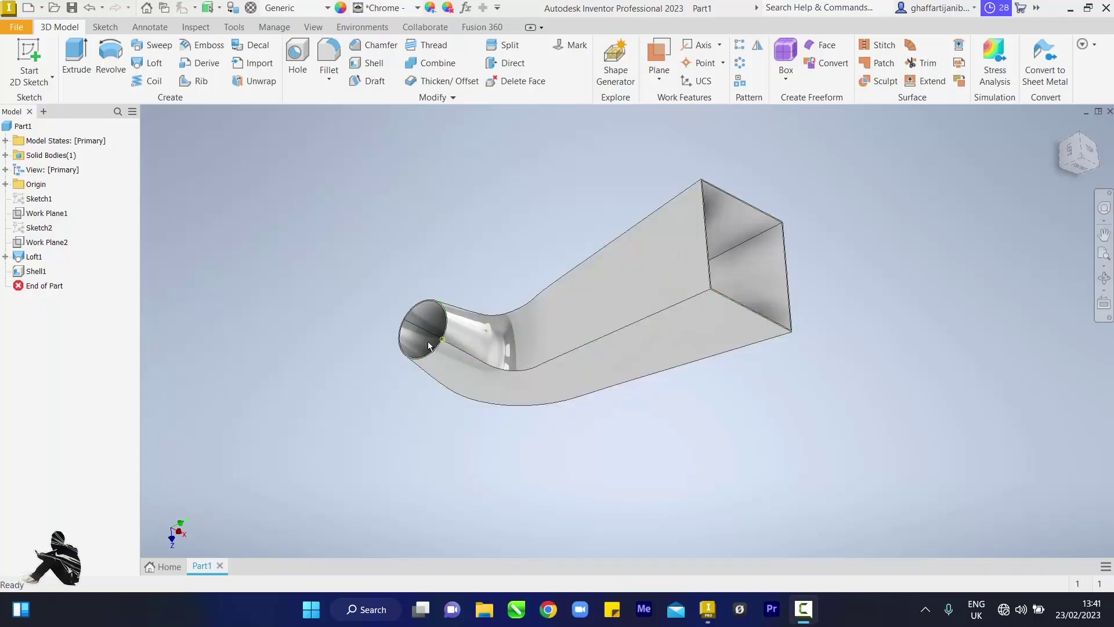
# Create a new part, Part2, from the Metric Standard (mm).ipt template
pyautogui.moveTo(424, 341); pyautogui.dragTo(534, 413)
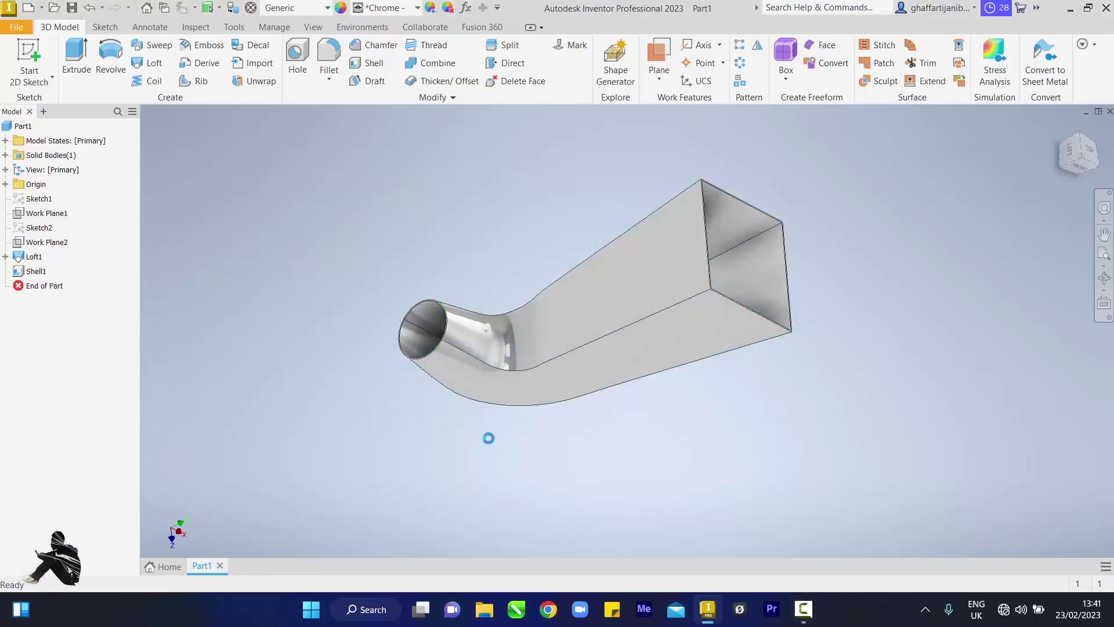
pyautogui.click(1057, 124)
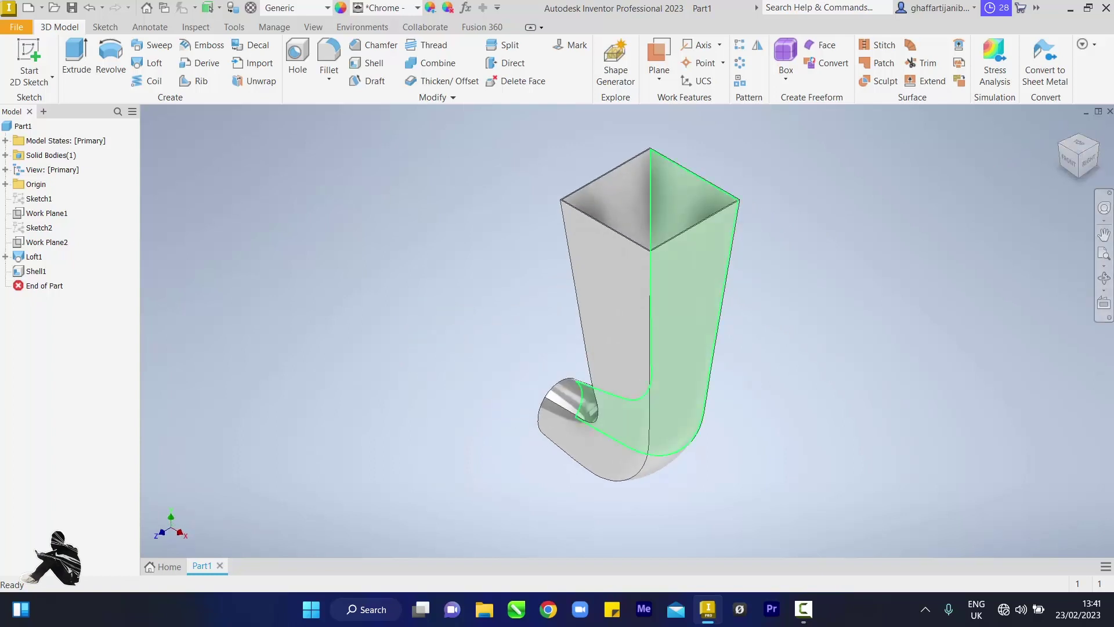
pyautogui.click(15, 27)
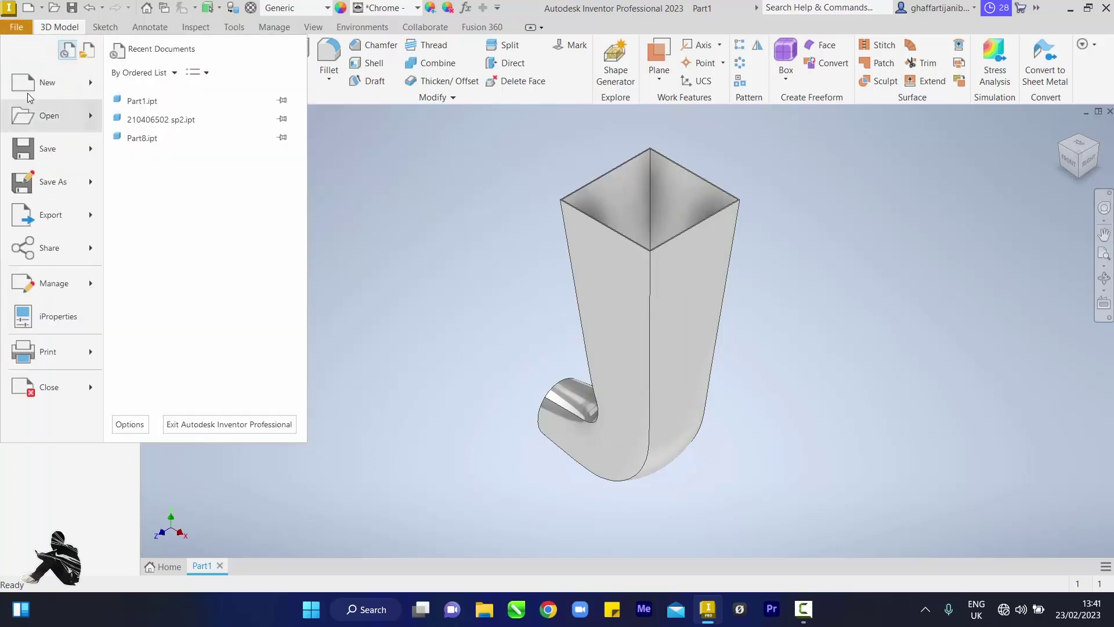
pyautogui.click(47, 82)
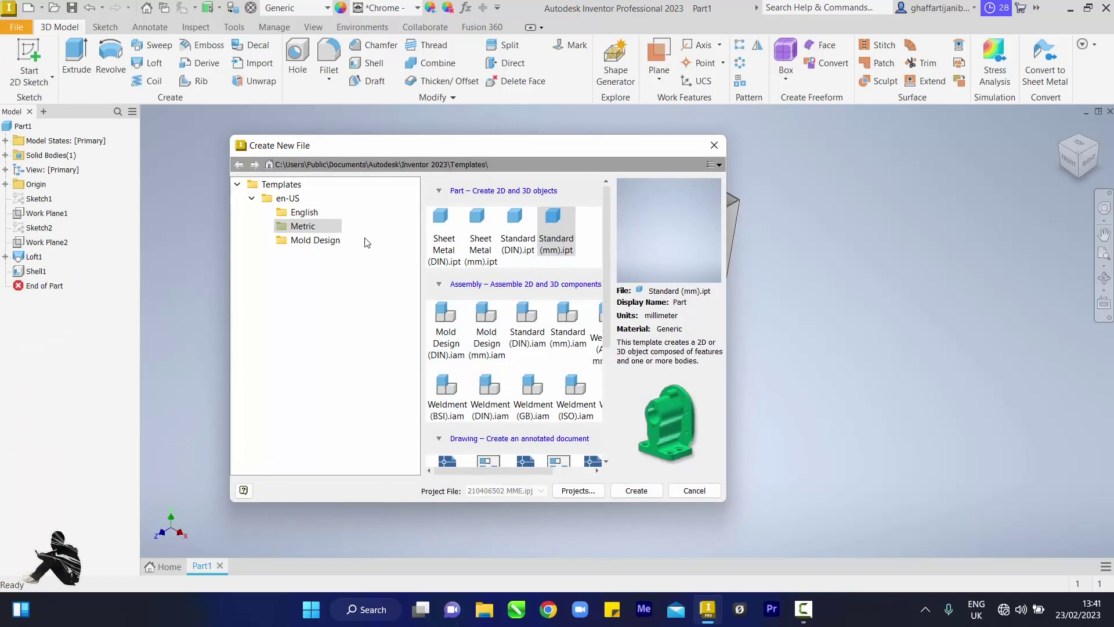
pyautogui.click(643, 493)
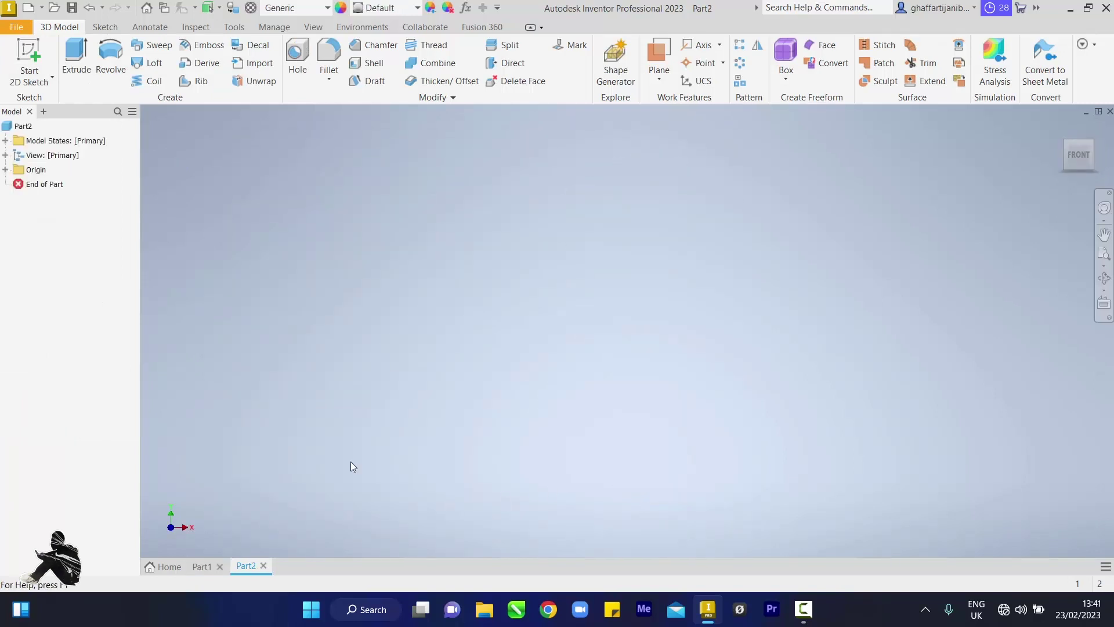
# On the XY plane, draw a horizontal line from the origin and a vertical line upward
pyautogui.click(36, 64)
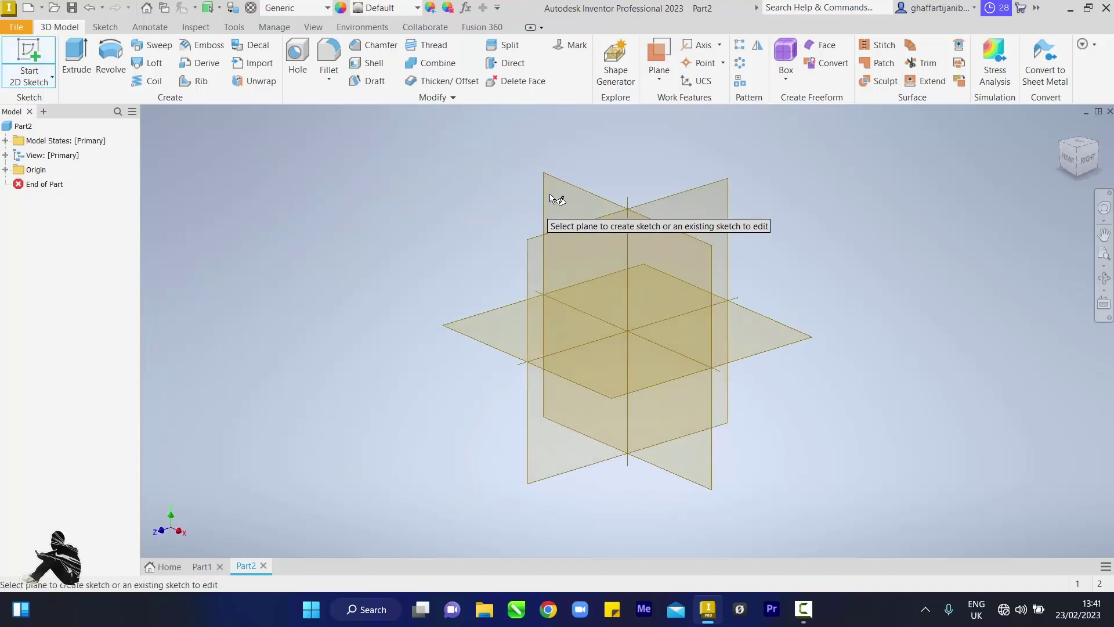
pyautogui.click(564, 191)
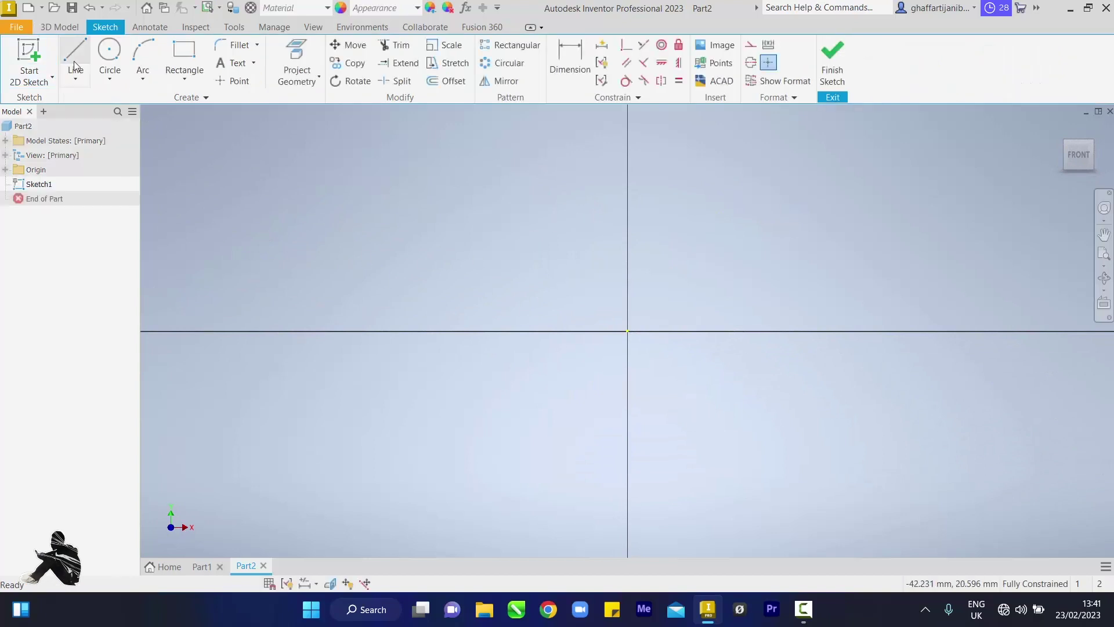
pyautogui.click(74, 61)
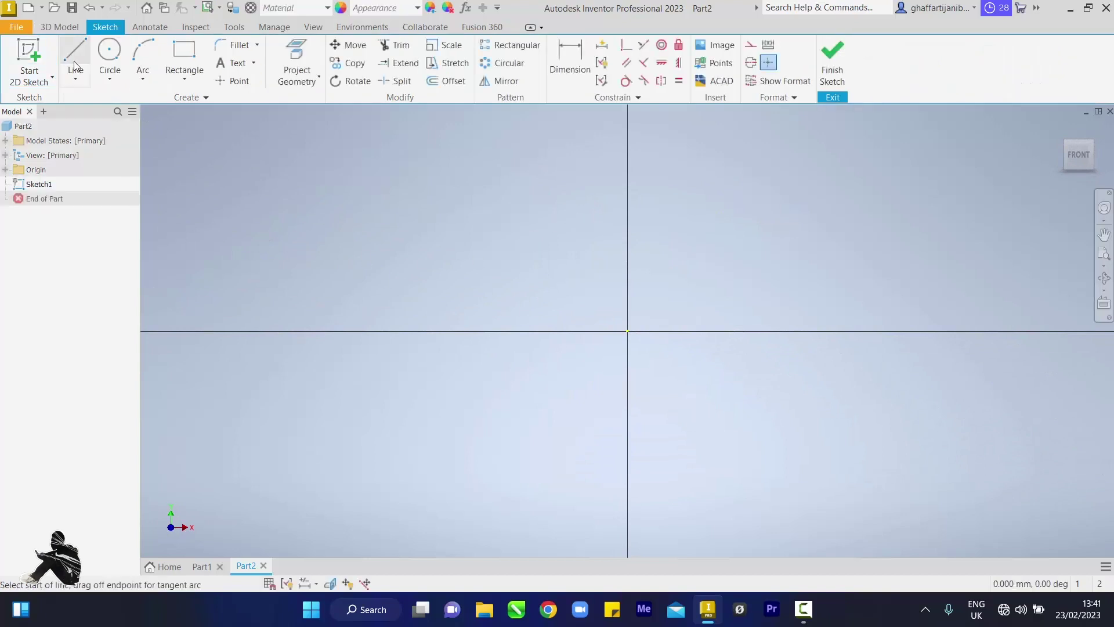
pyautogui.click(628, 331)
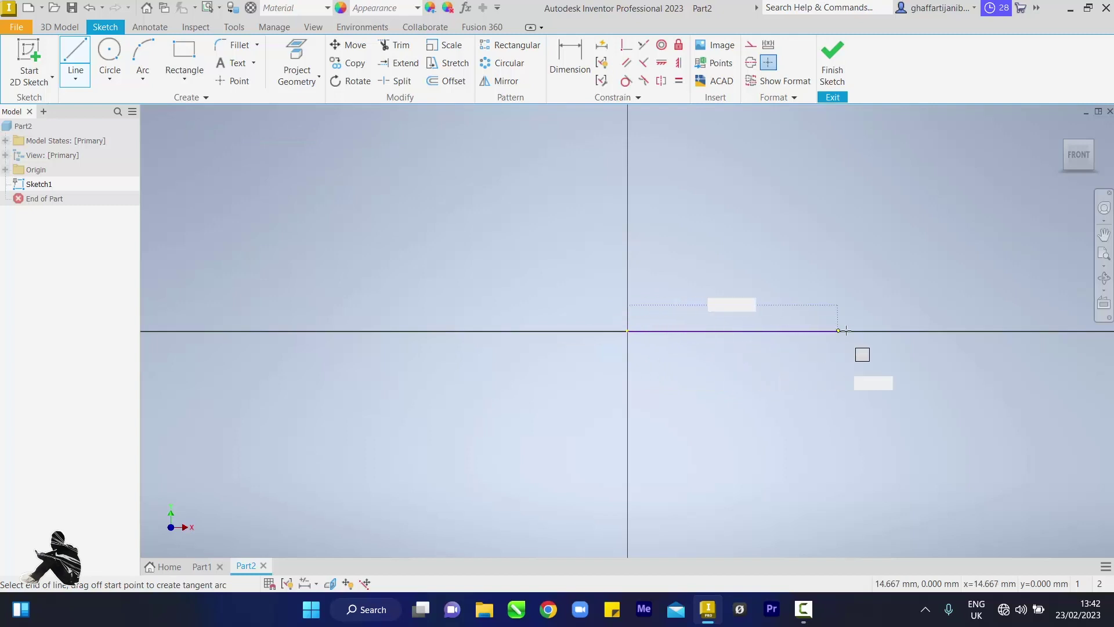
pyautogui.click(897, 332)
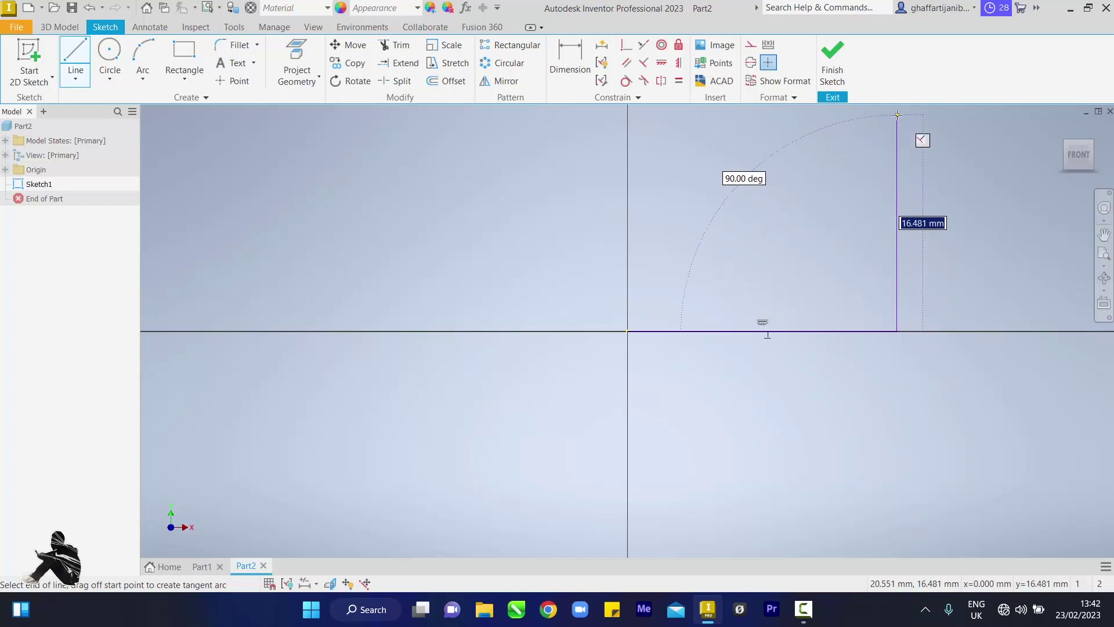
pyautogui.click(897, 114)
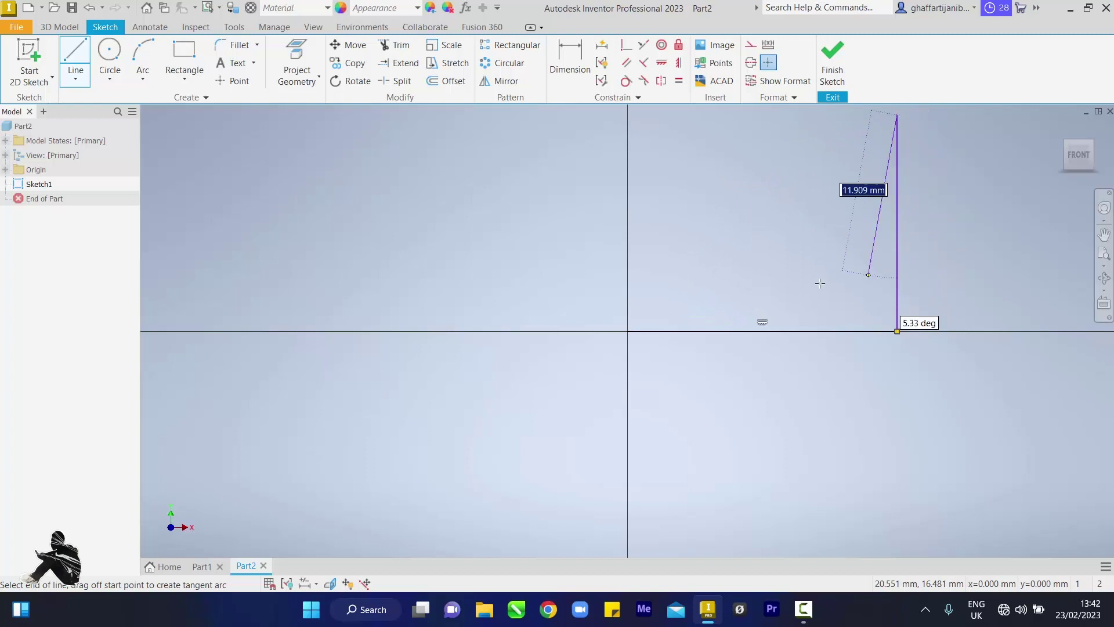
pyautogui.rightClick(761, 278)
pyautogui.click(828, 274)
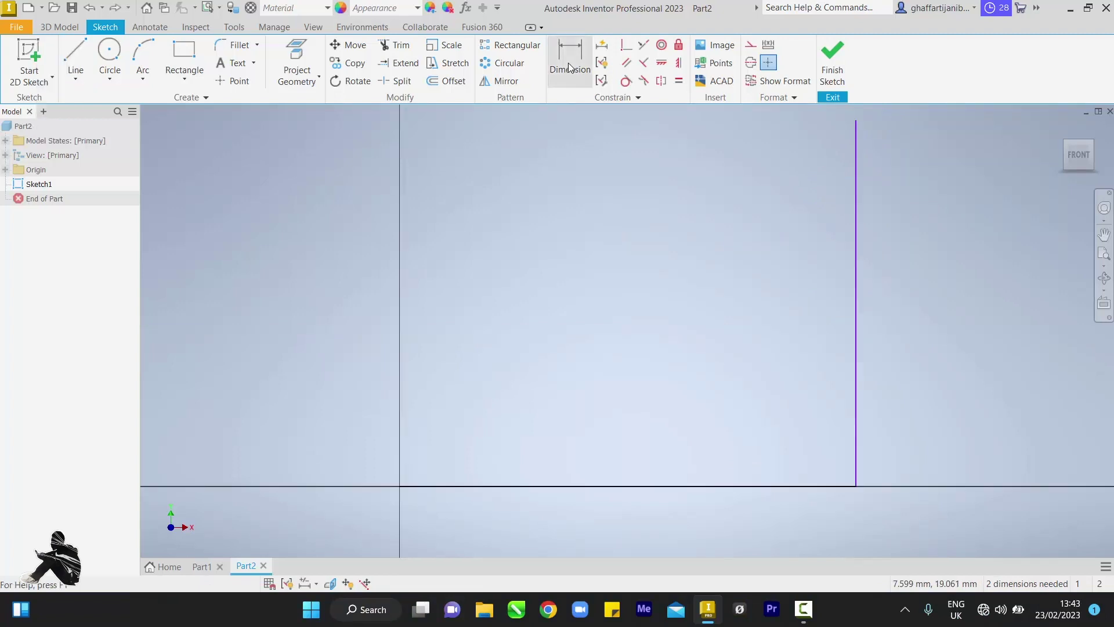
# Dimension the vertical line to 500 mm and the horizontal line to 200 mm
pyautogui.click(568, 68)
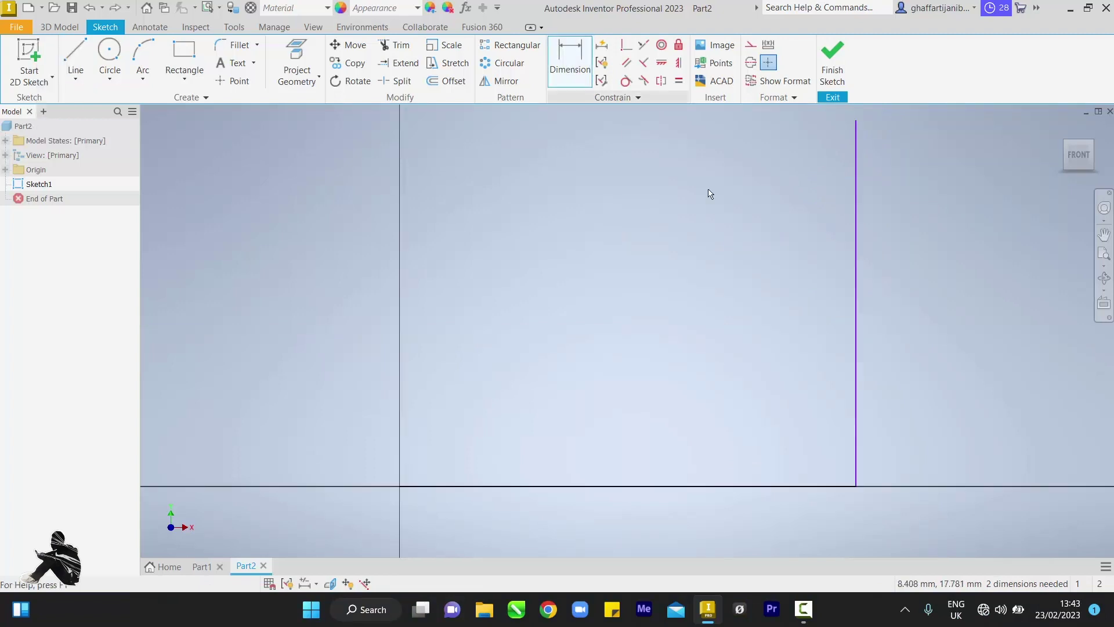
pyautogui.click(856, 257)
pyautogui.click(787, 268)
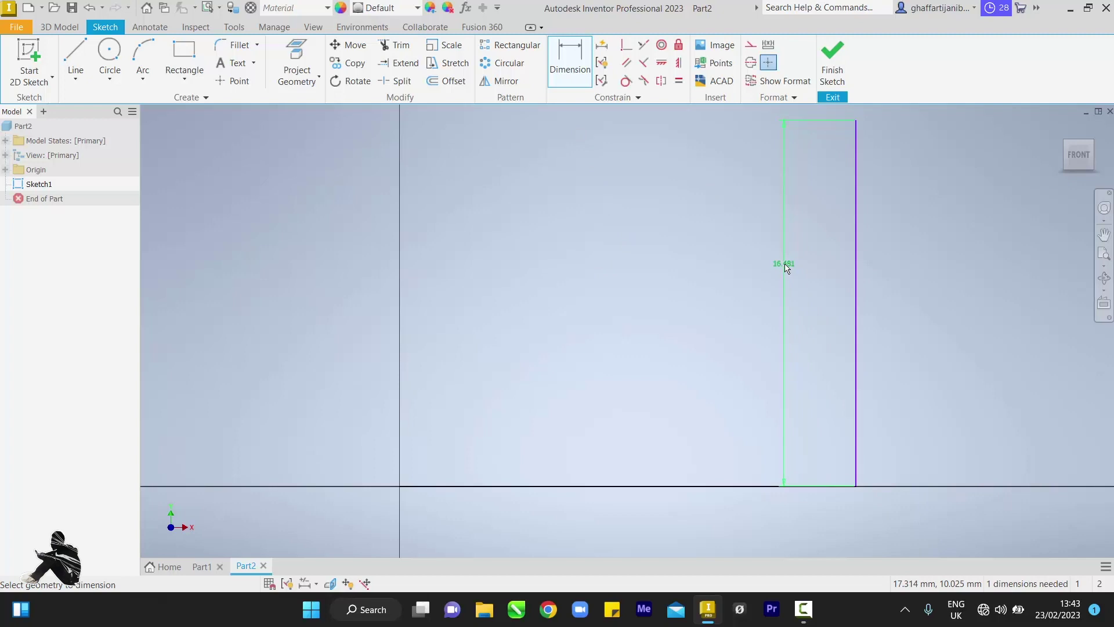
pyautogui.click(787, 267)
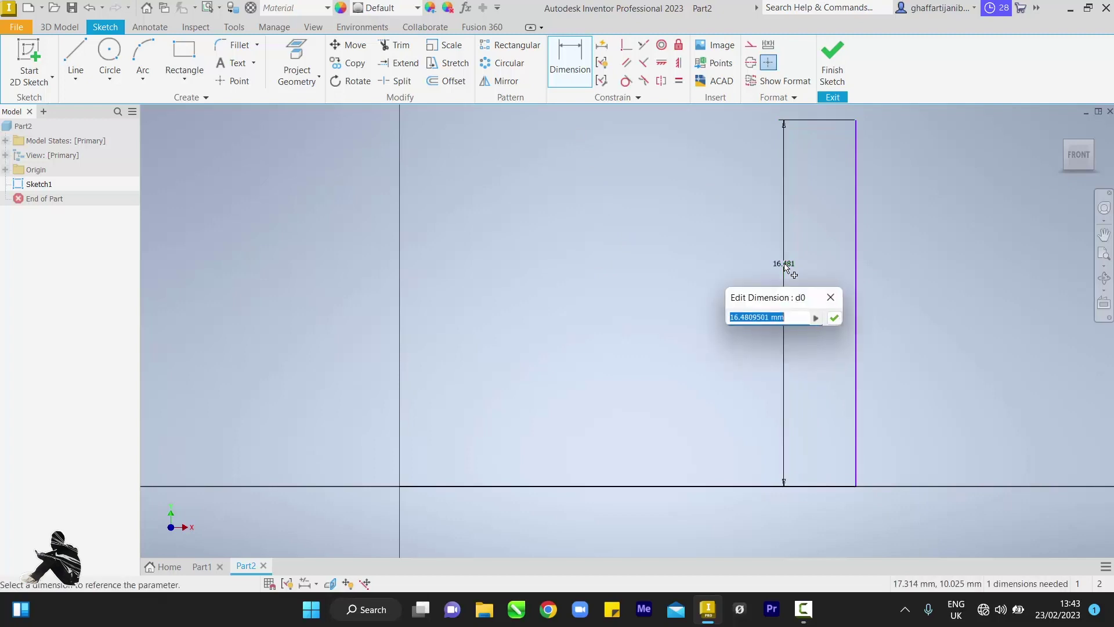
pyautogui.write('500')
pyautogui.press('Return')
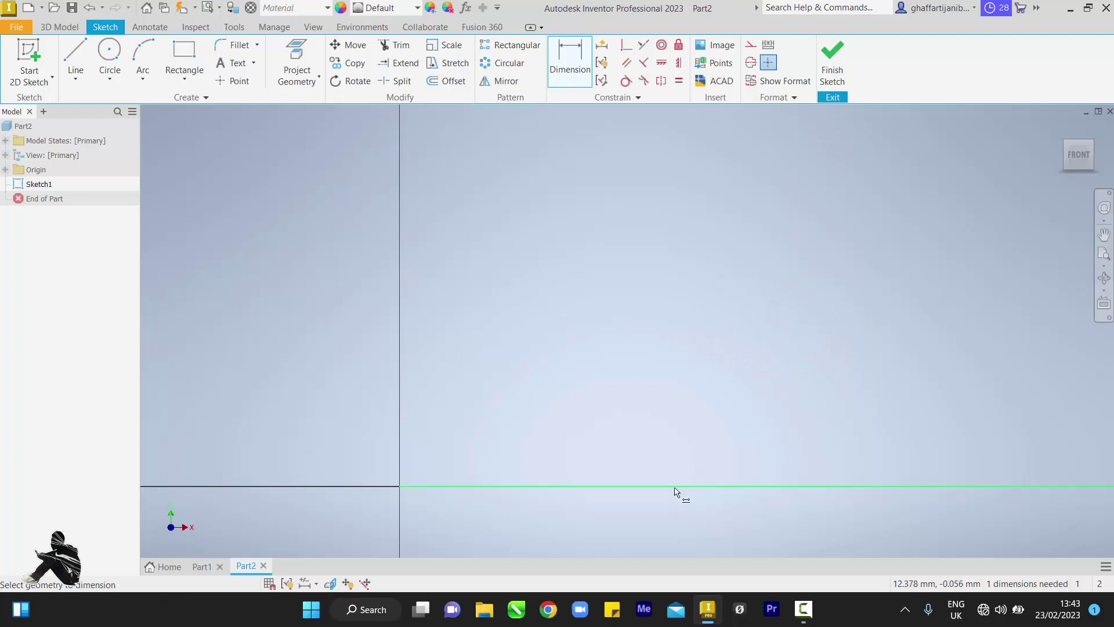
pyautogui.click(675, 486)
pyautogui.click(675, 508)
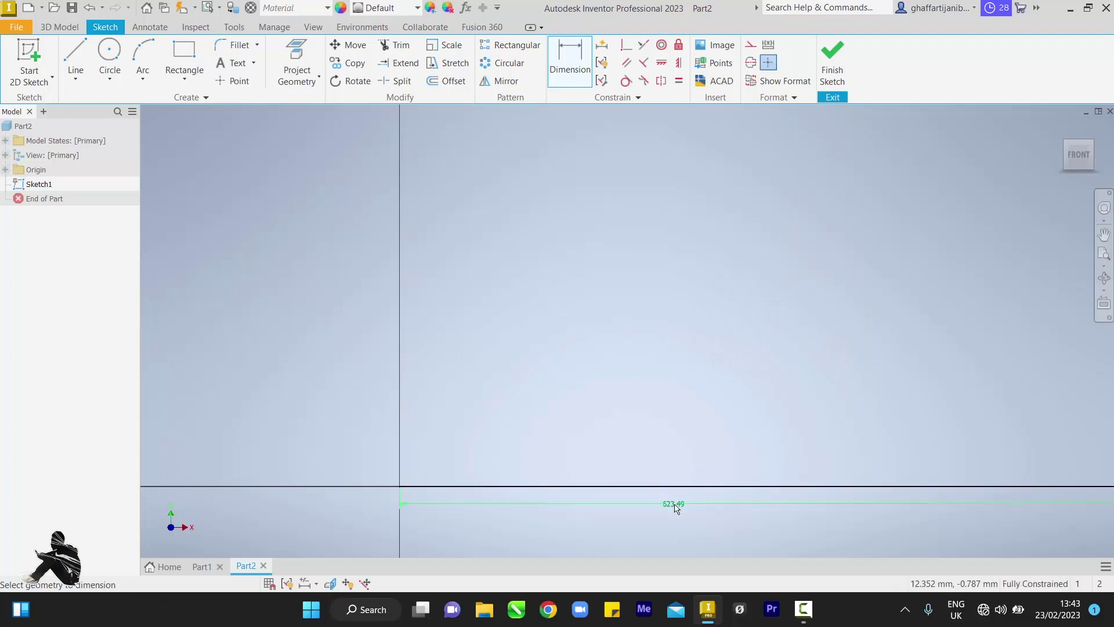
pyautogui.write('200')
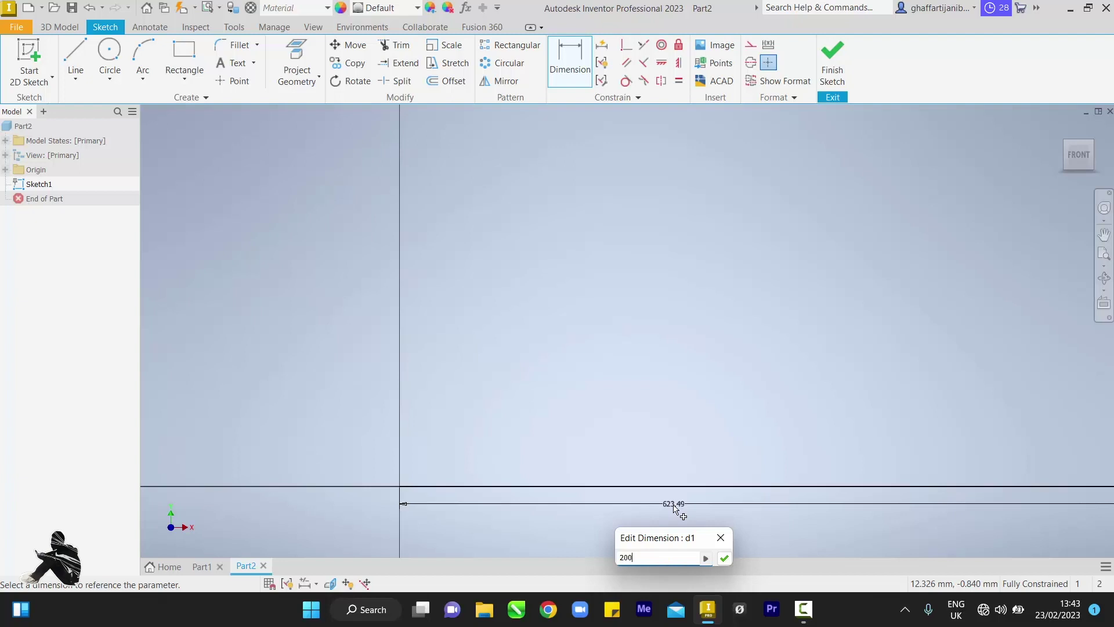
pyautogui.press('Return')
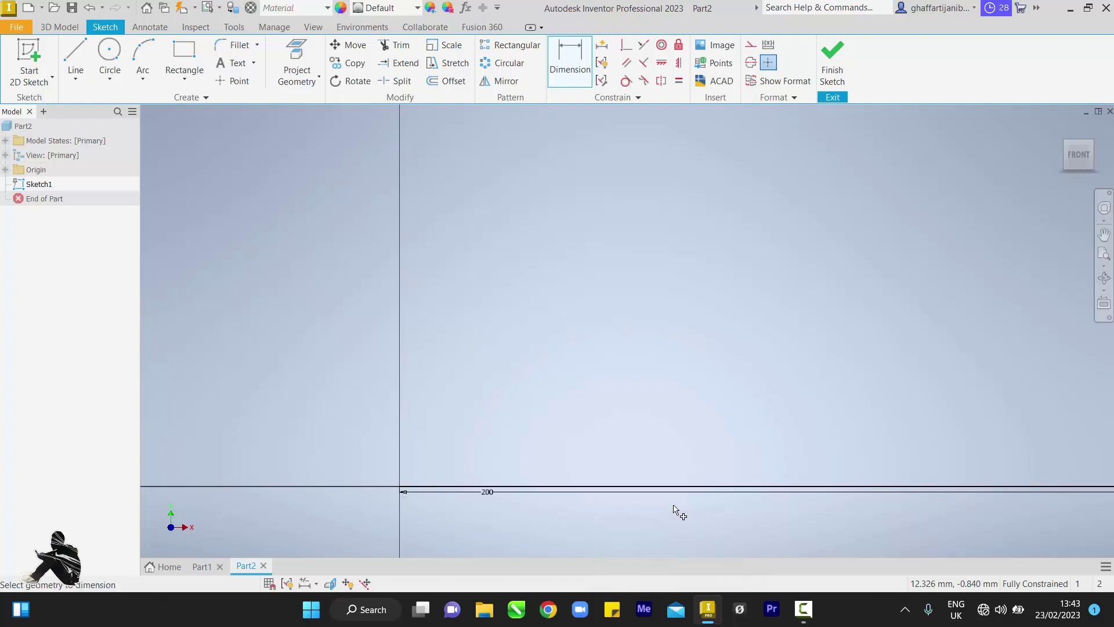
# Fillet the corner between the vertical and horizontal lines at 100 mm, then finish Sketch1
pyautogui.click(1104, 254)
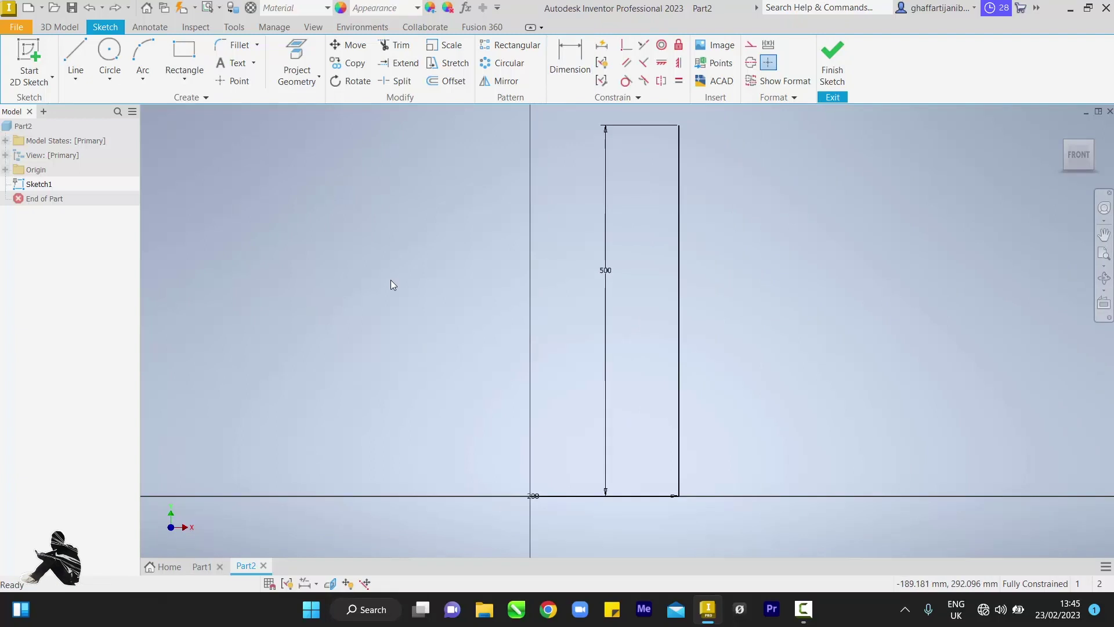
pyautogui.click(230, 46)
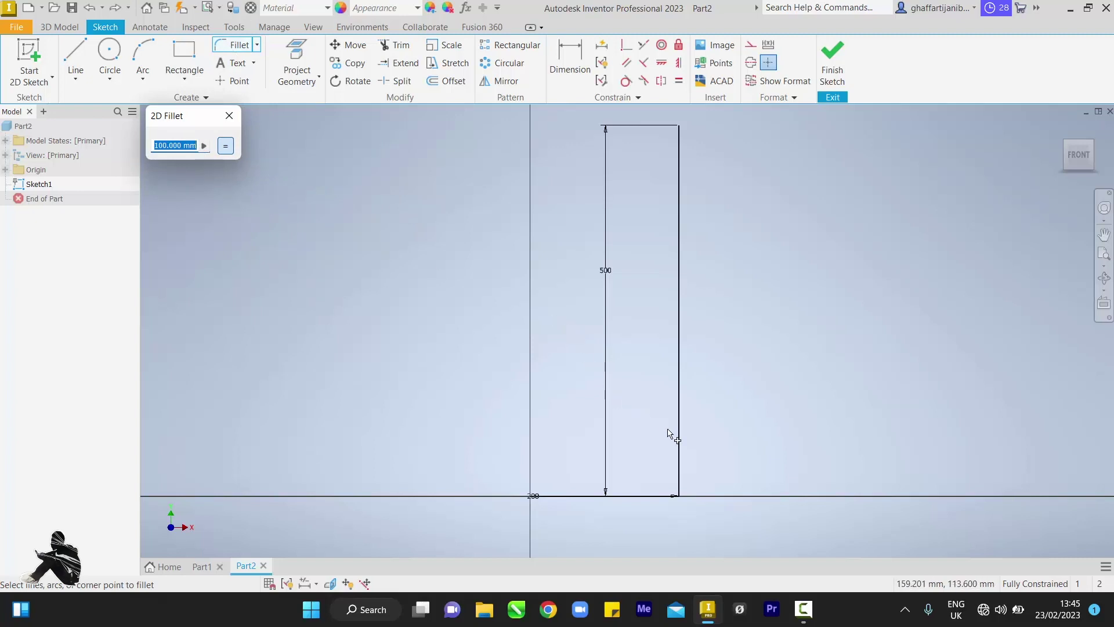
pyautogui.click(678, 448)
pyautogui.click(638, 496)
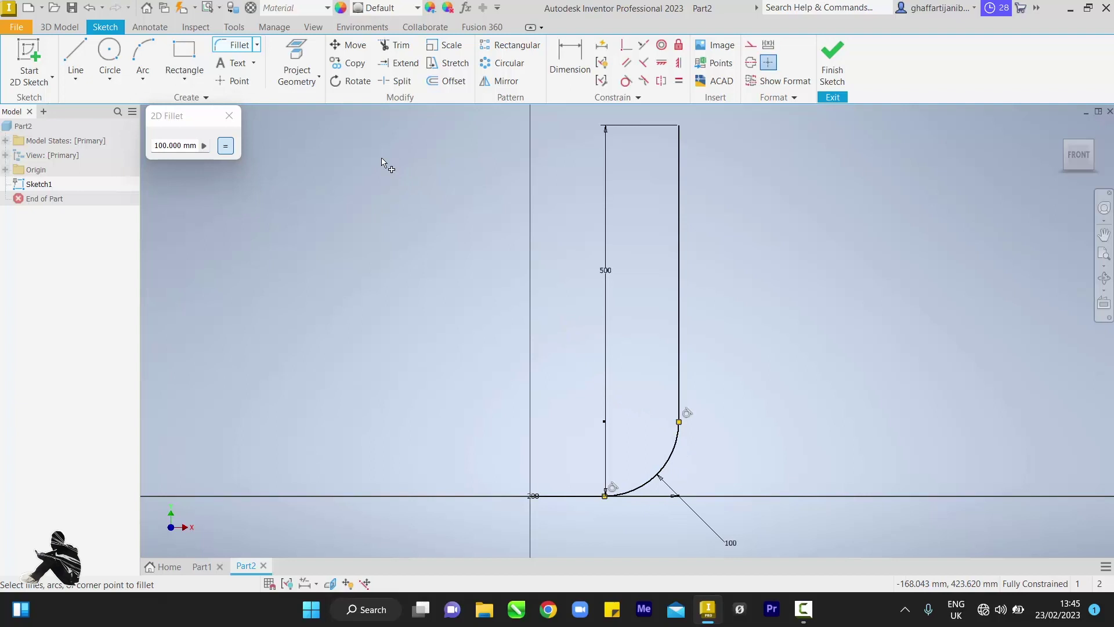
pyautogui.click(841, 63)
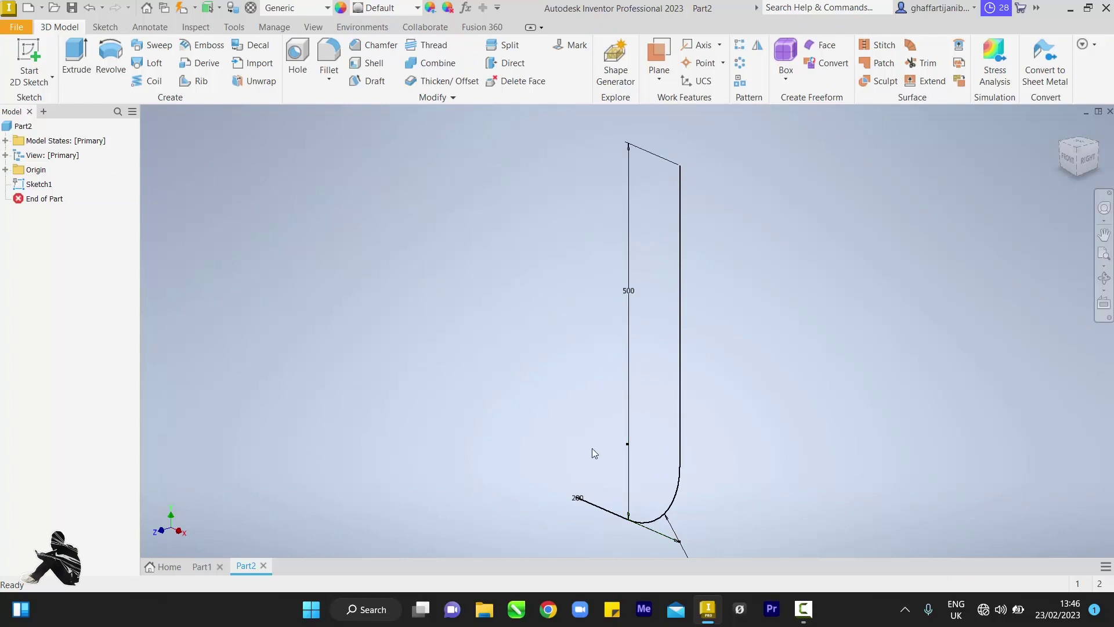
# Create Work Plane1 at the 200 mm line's free endpoint, perpendicular to the path
pyautogui.scroll(-5, 579, 505)
pyautogui.scroll(10, 579, 504)
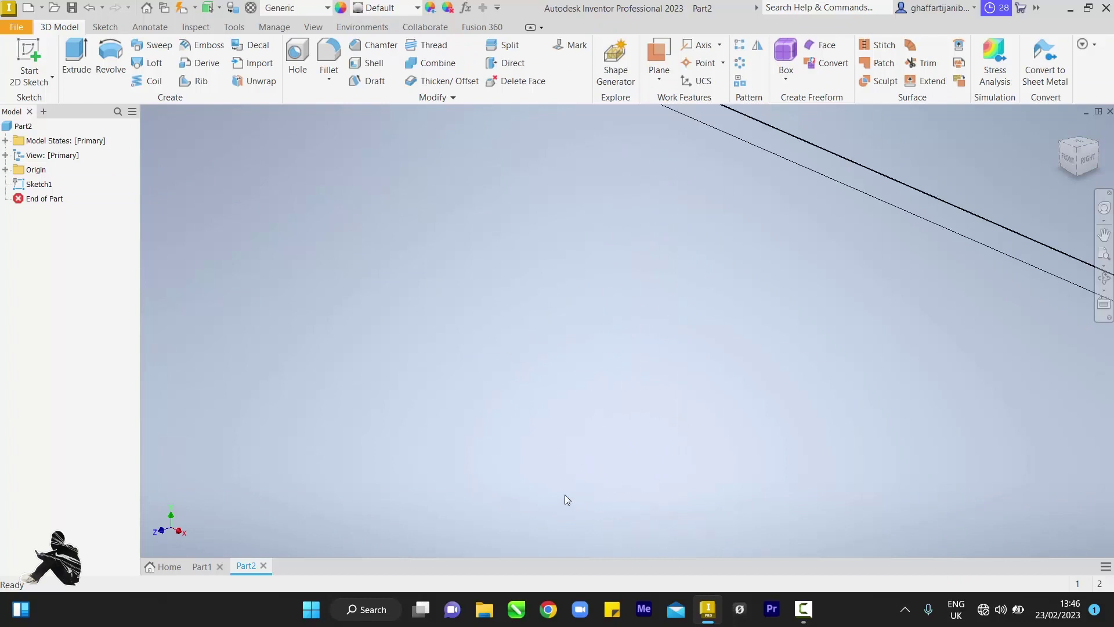
pyautogui.scroll(-3, 511, 354)
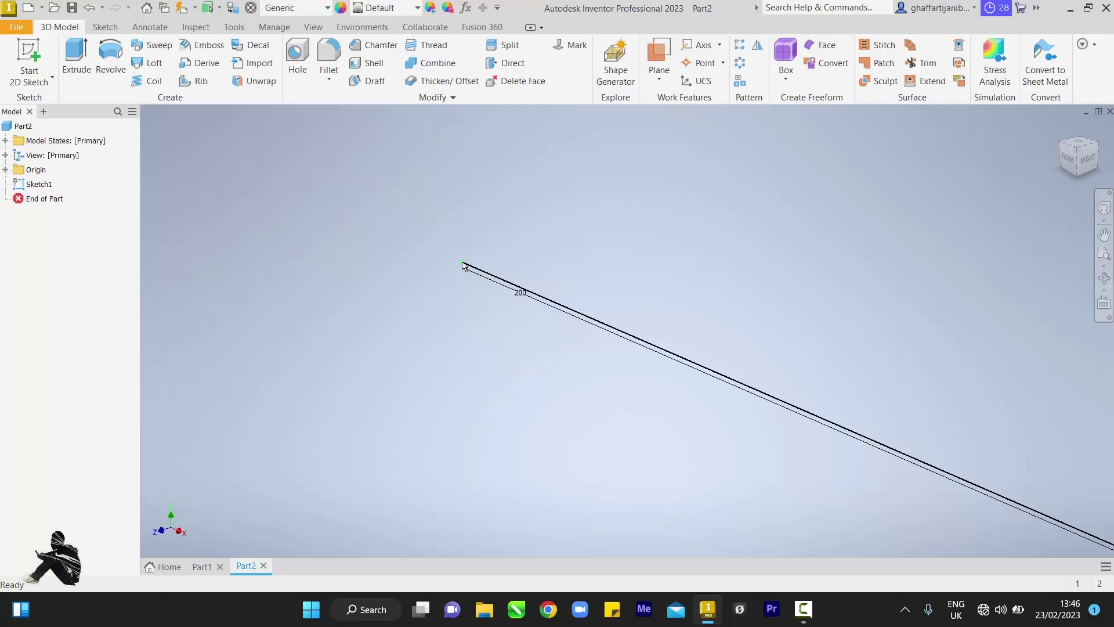
pyautogui.rightClick(463, 265)
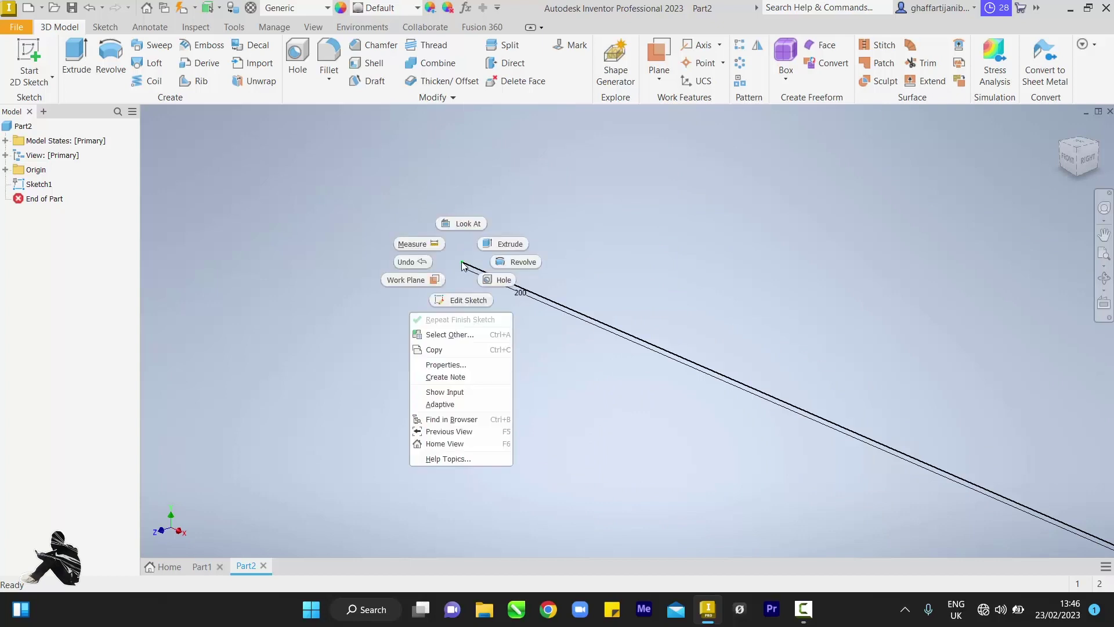
pyautogui.click(417, 280)
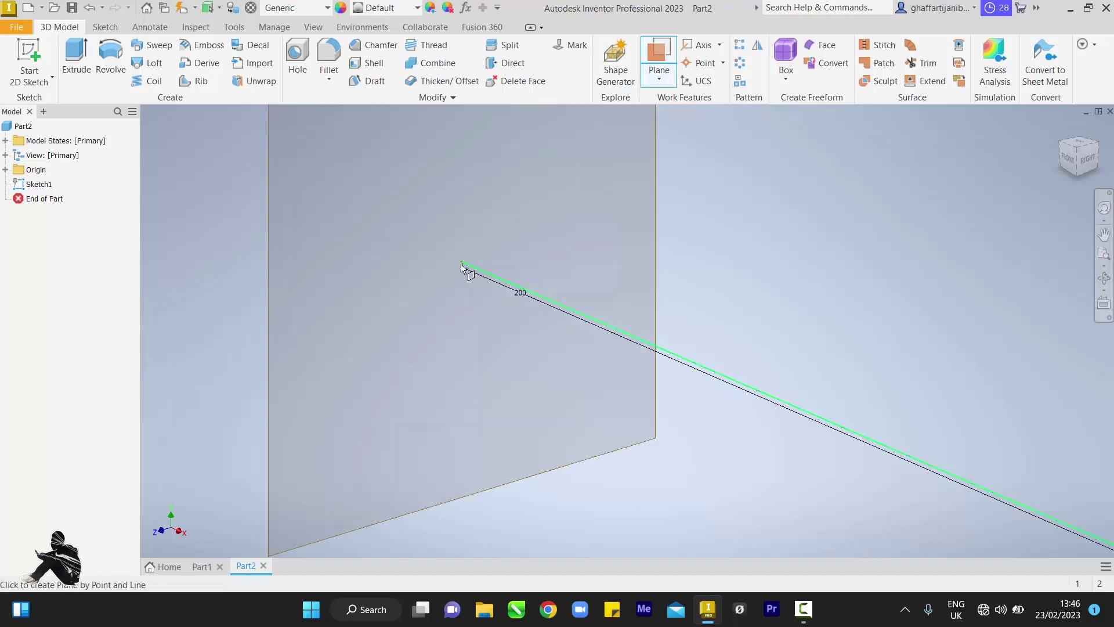
pyautogui.click(462, 264)
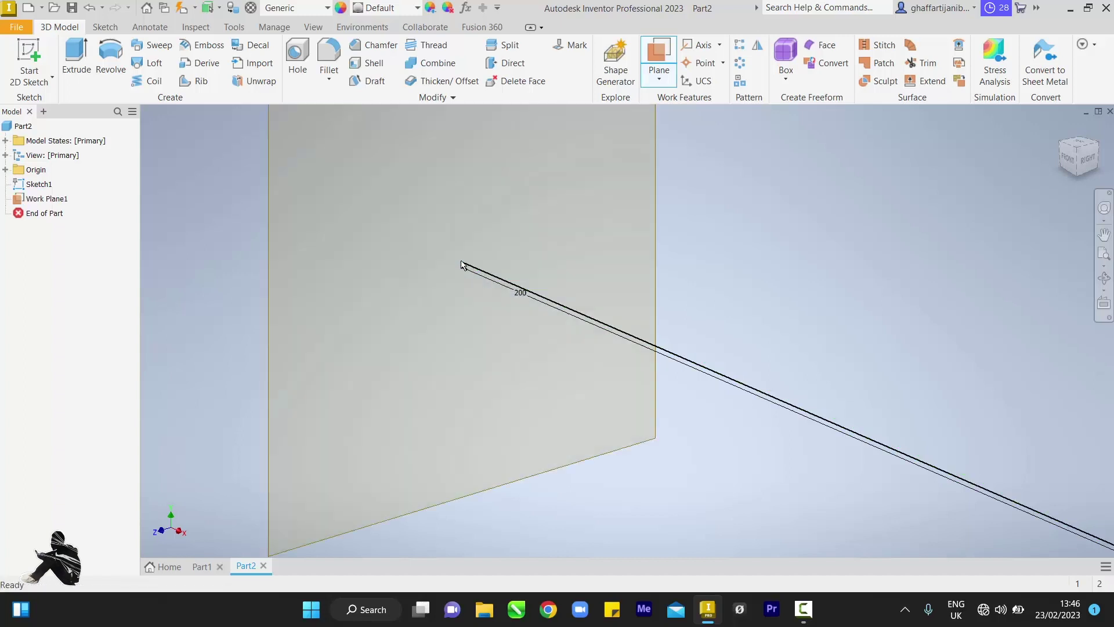
pyautogui.scroll(-2, 446, 286)
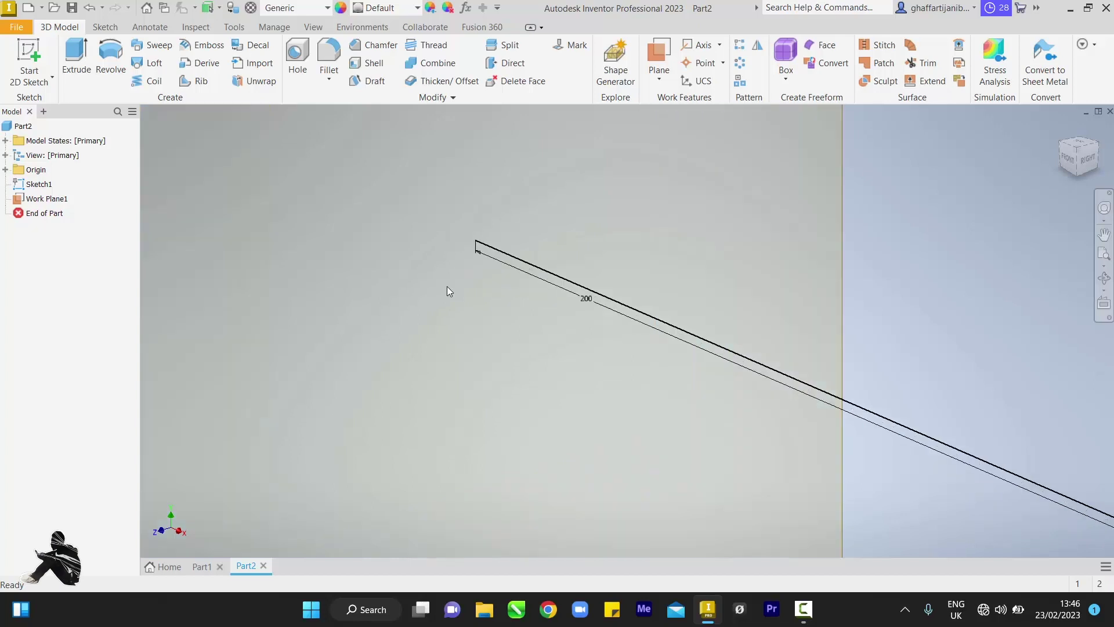
pyautogui.scroll(3, 447, 287)
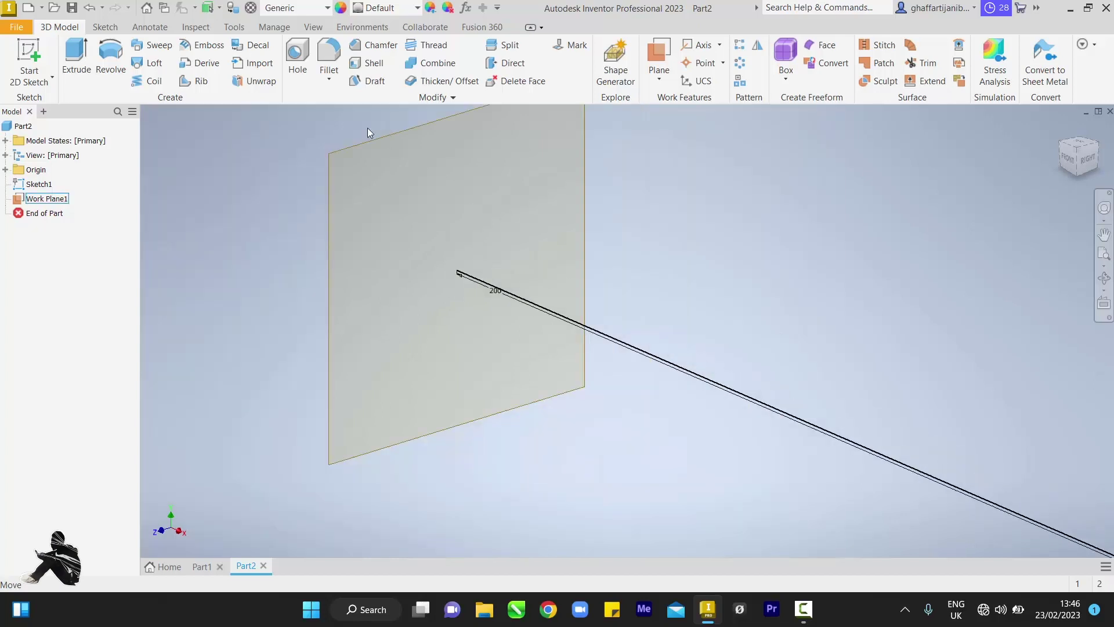
# Start a sketch on Work Plane1 and project the path's start point into it
pyautogui.click(37, 54)
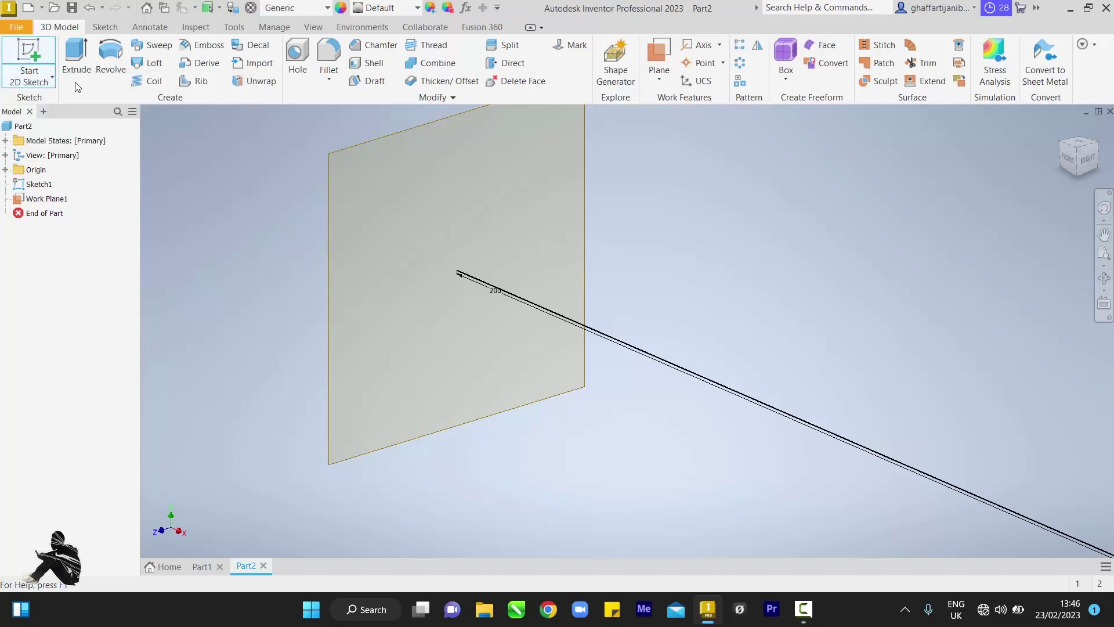
pyautogui.click(384, 140)
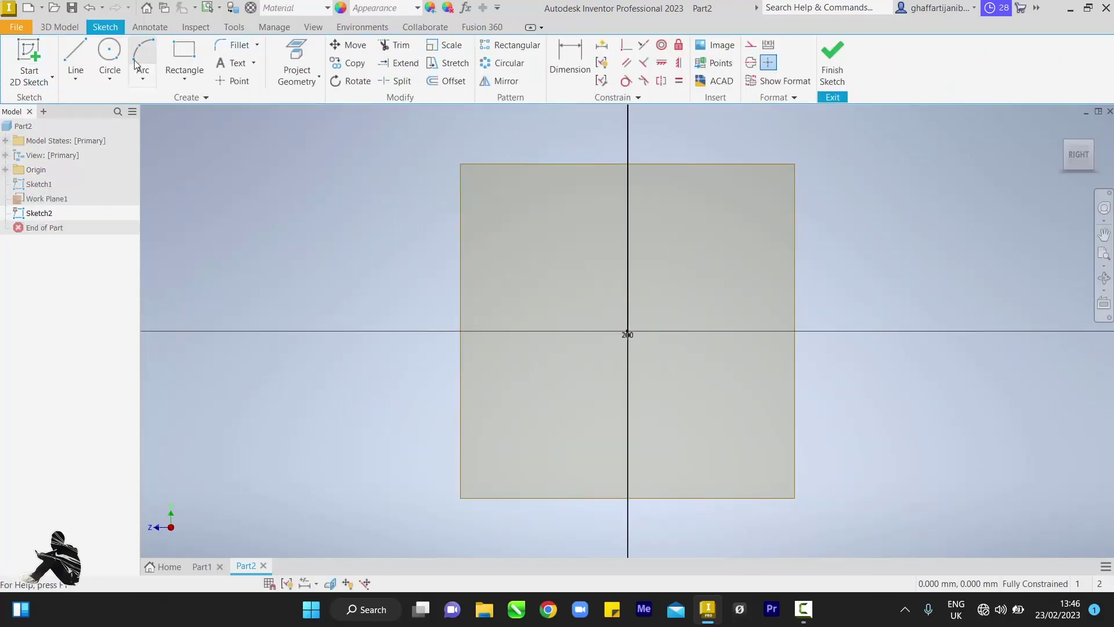
pyautogui.click(296, 50)
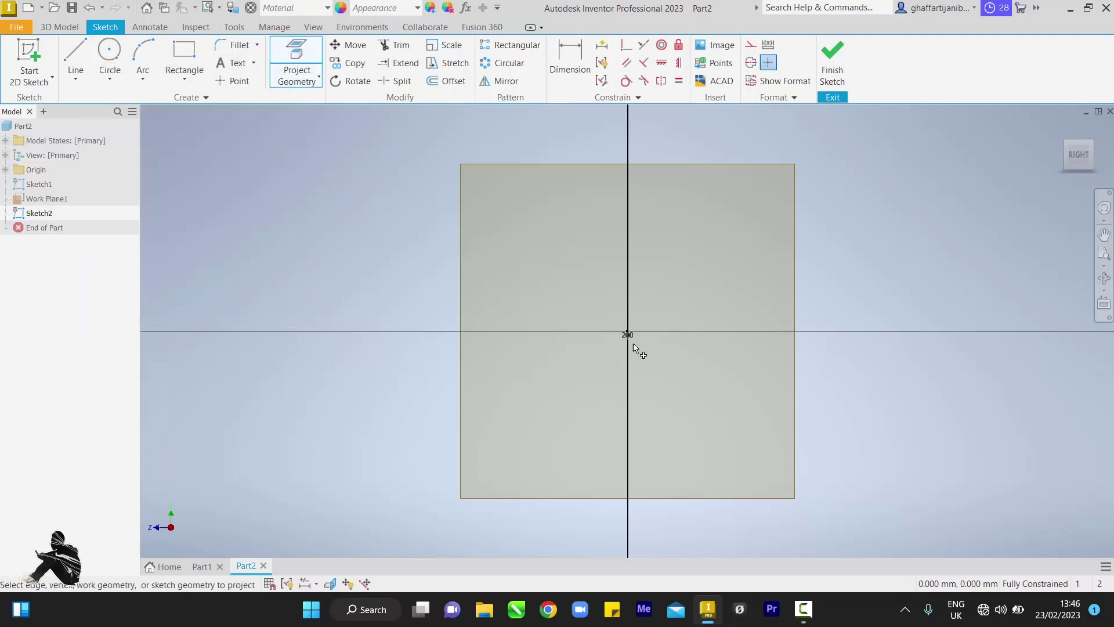
pyautogui.click(627, 332)
pyautogui.scroll(-3, 630, 341)
pyautogui.scroll(6, 630, 342)
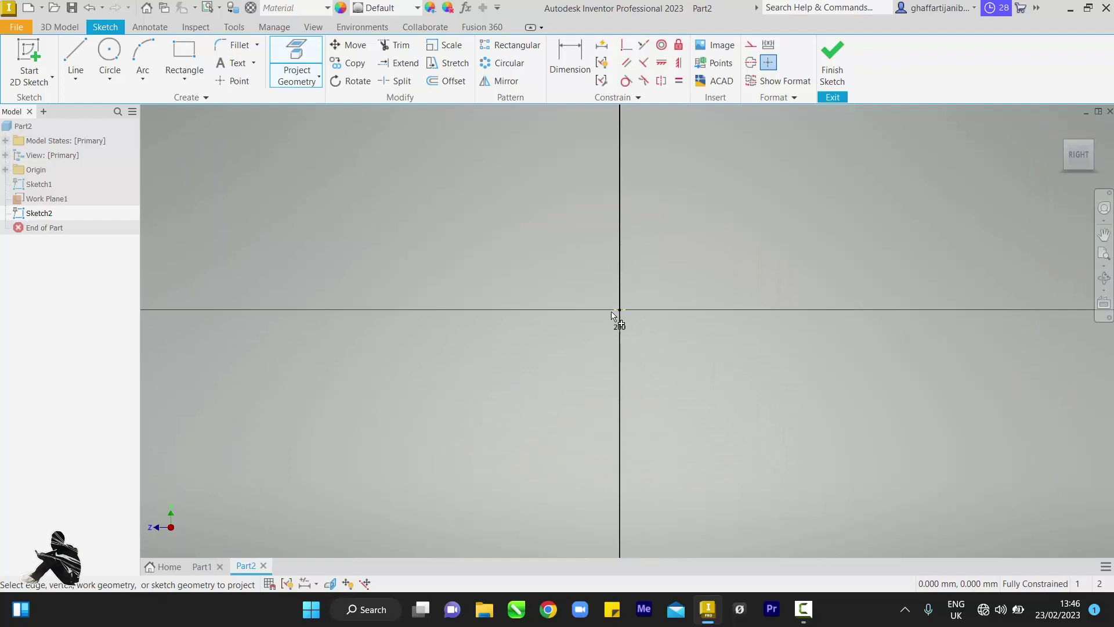
pyautogui.scroll(-3, 618, 319)
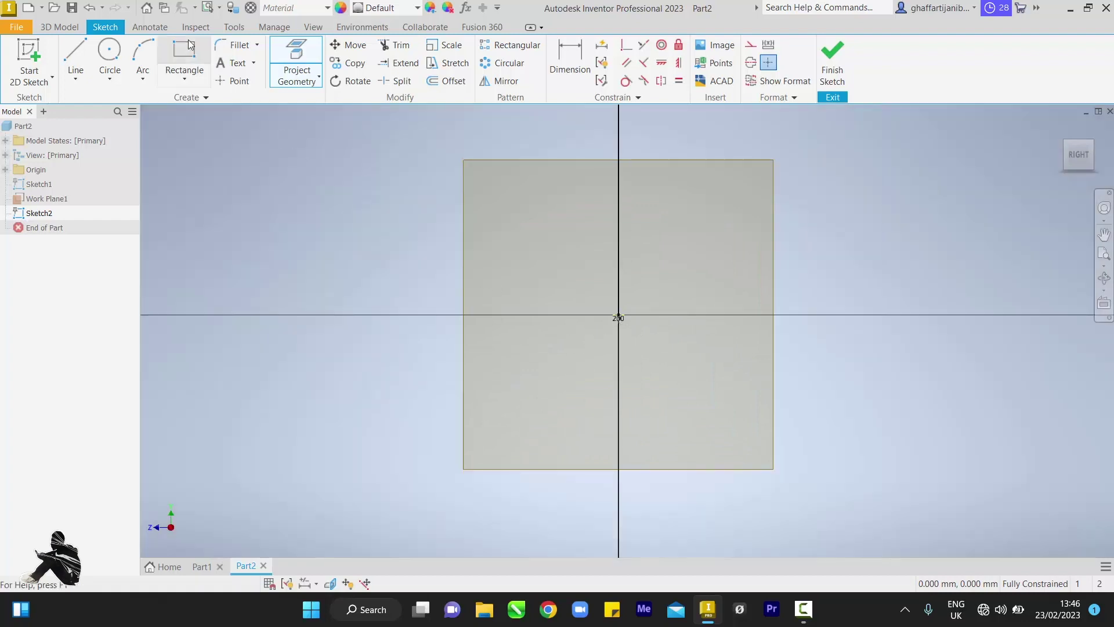
# Draw a 100 mm diameter circle centred on the projected point and finish the sketch
pyautogui.click(110, 55)
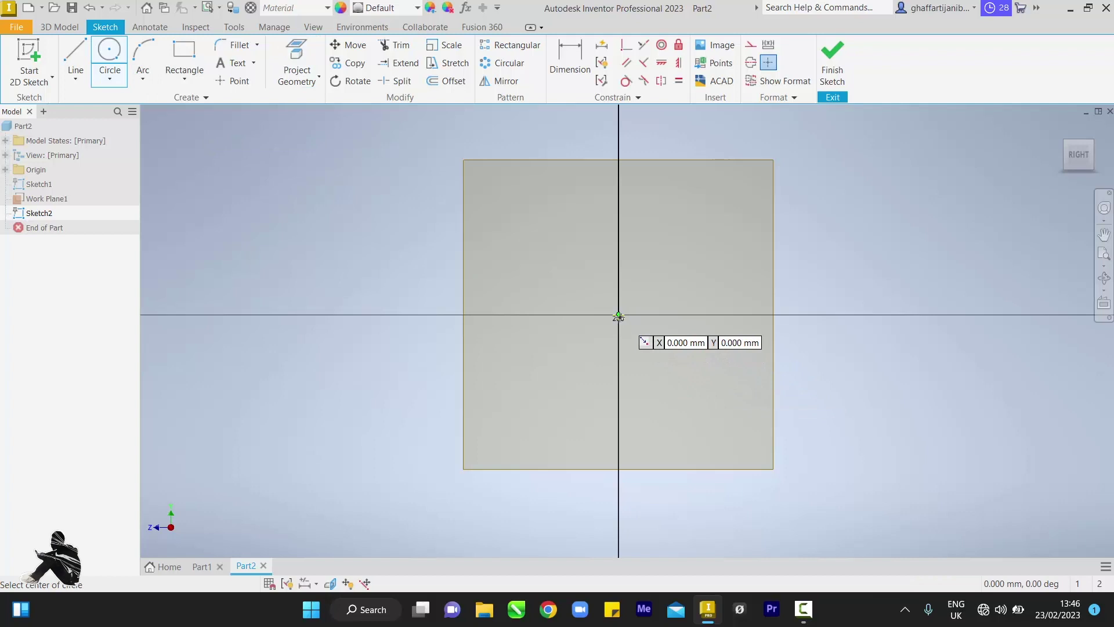
pyautogui.click(619, 317)
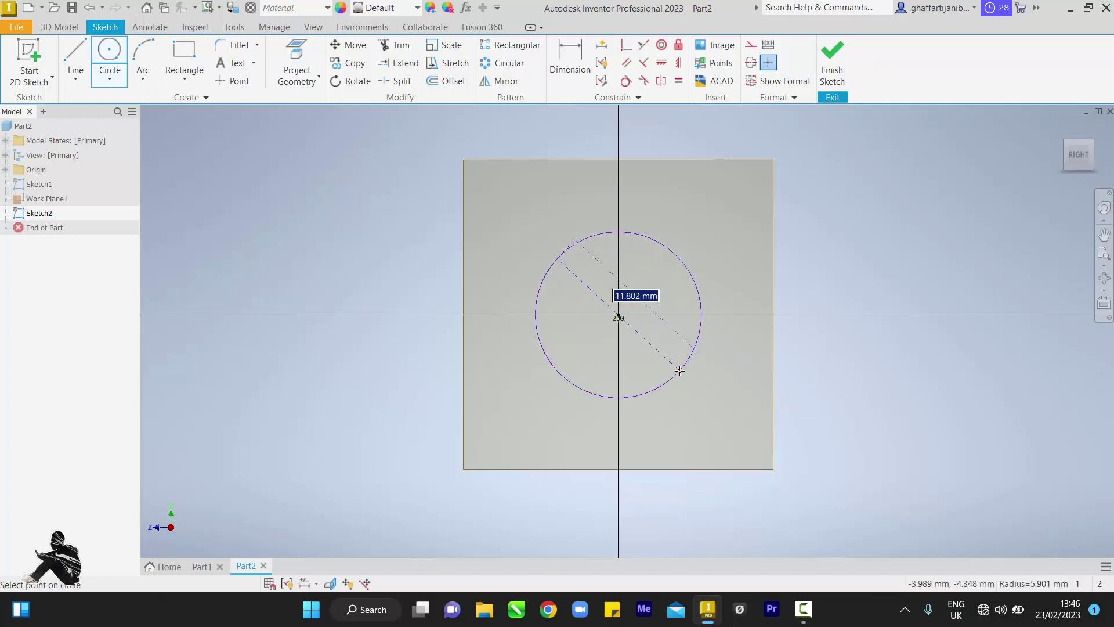
pyautogui.write('10')
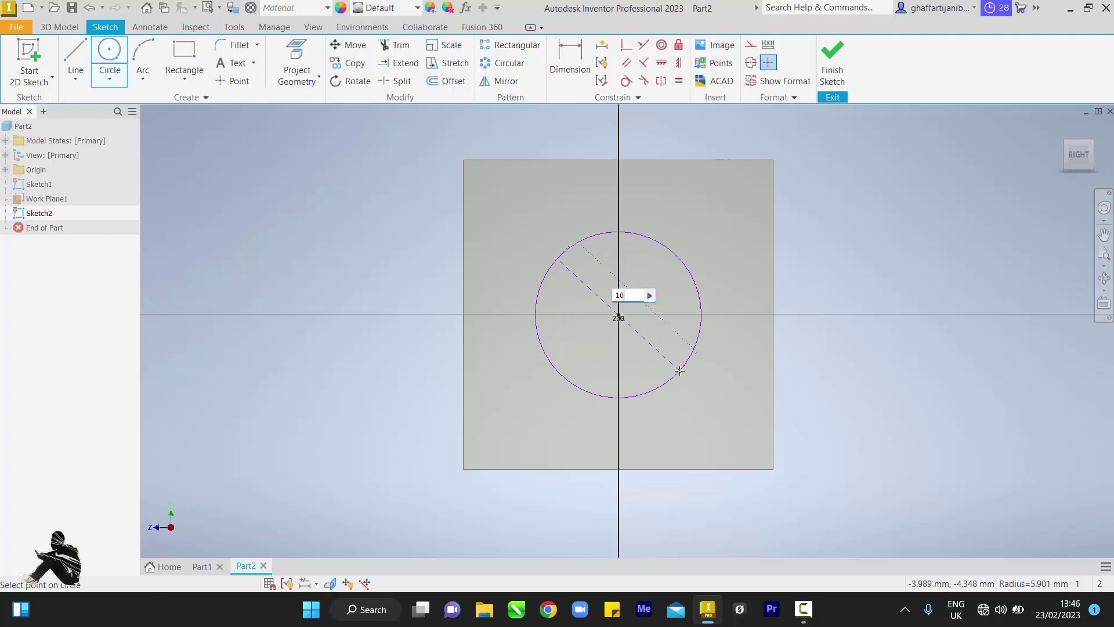
pyautogui.write('0')
pyautogui.press('Return')
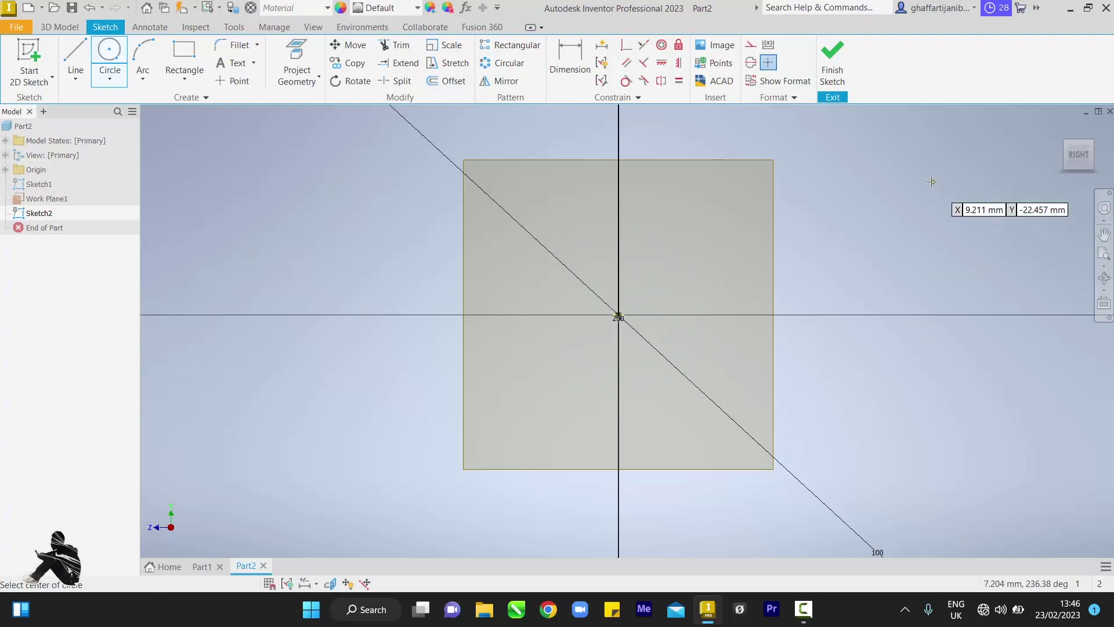
pyautogui.click(833, 63)
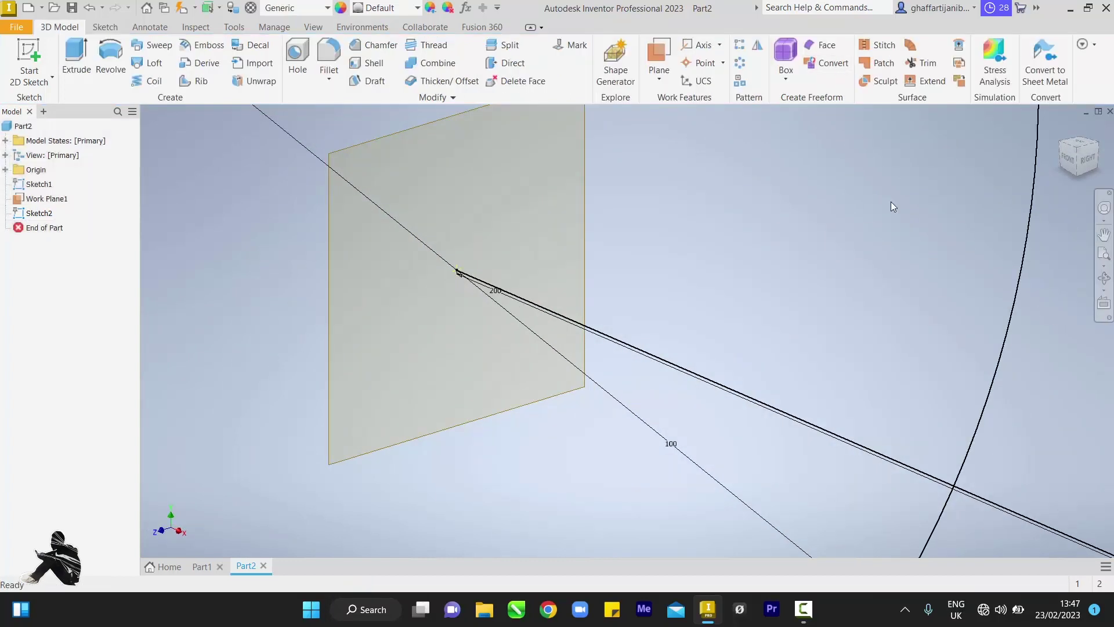
# Create Work Plane2 at the top end of the 500 mm vertical line, square to it
pyautogui.click(1104, 253)
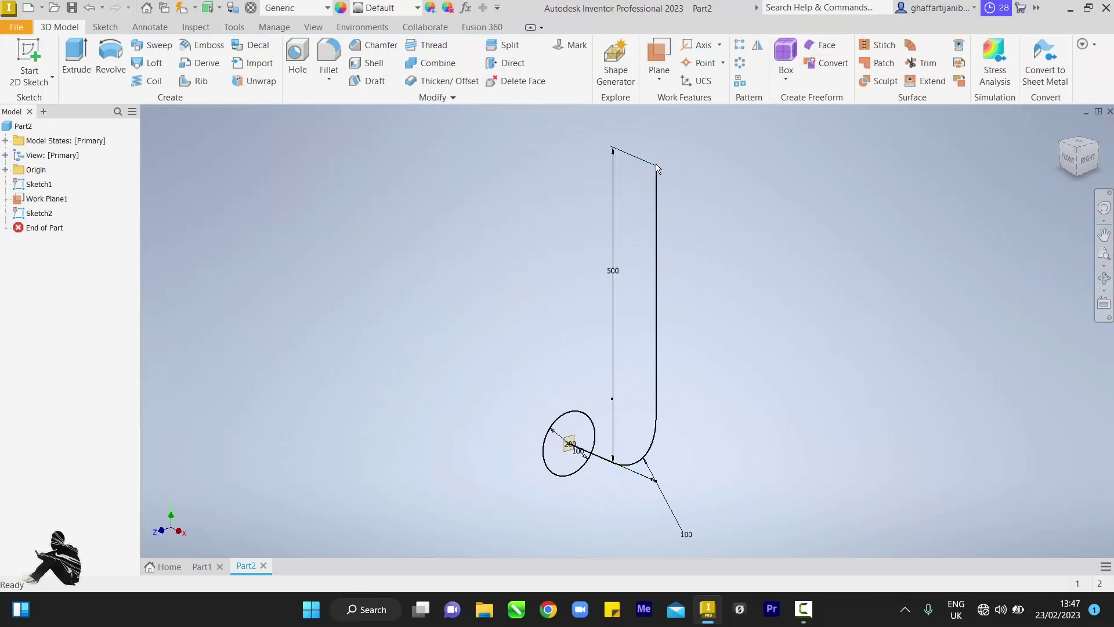
pyautogui.rightClick(657, 167)
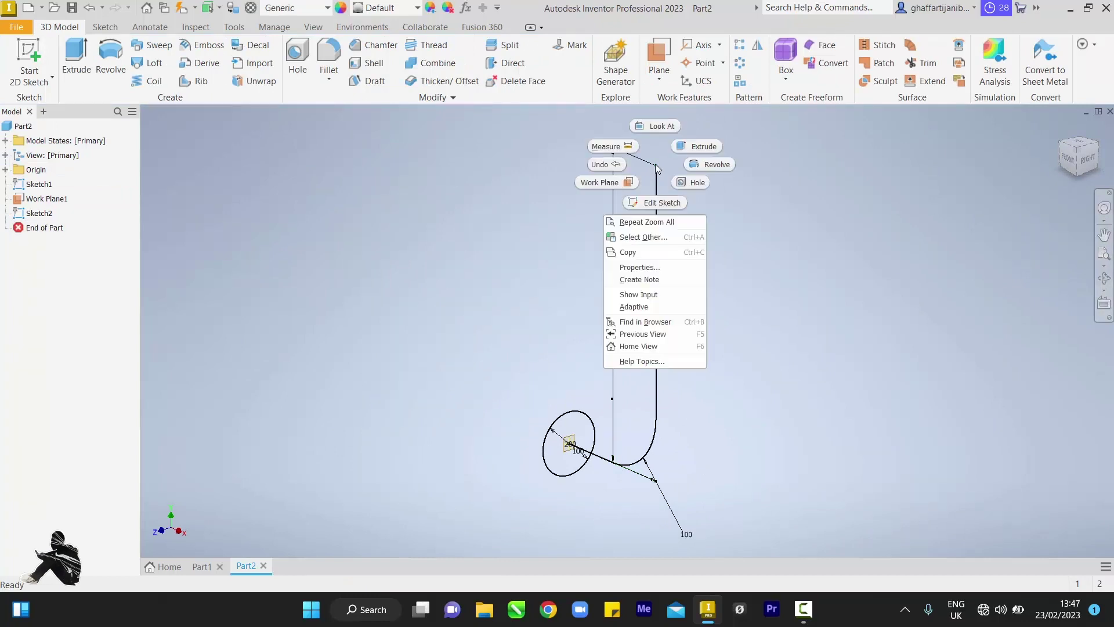
pyautogui.click(621, 183)
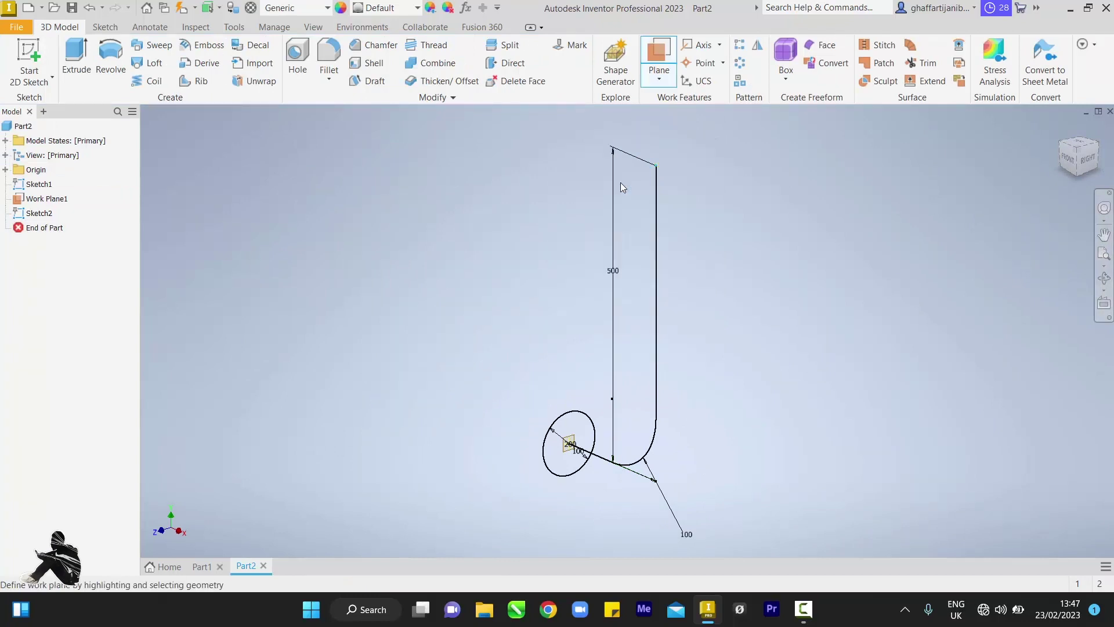
pyautogui.click(655, 168)
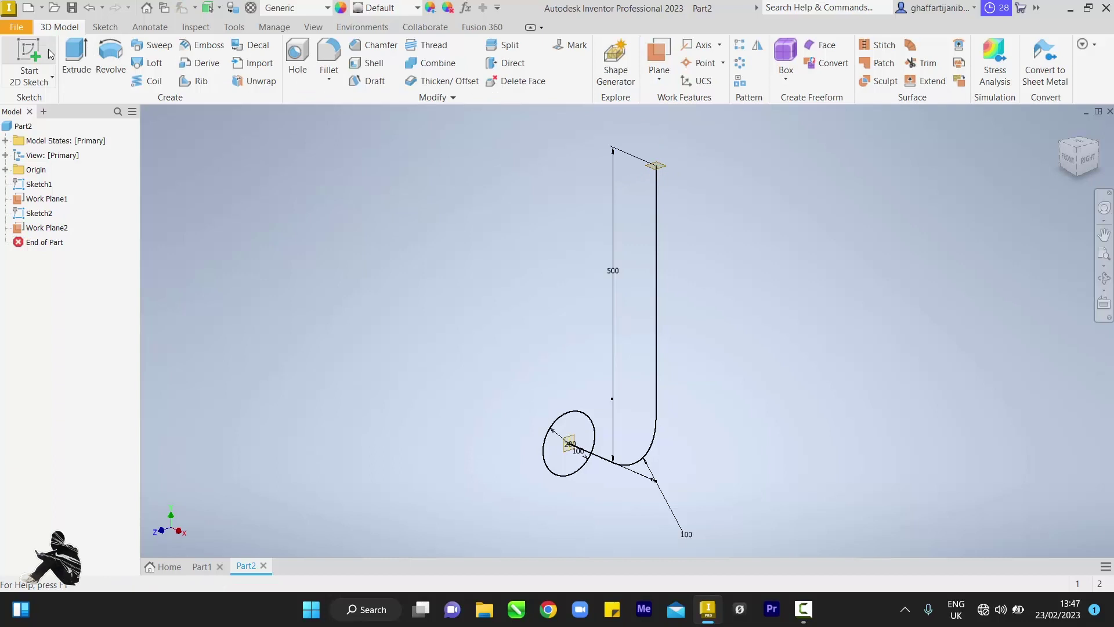
pyautogui.click(29, 58)
pyautogui.click(656, 167)
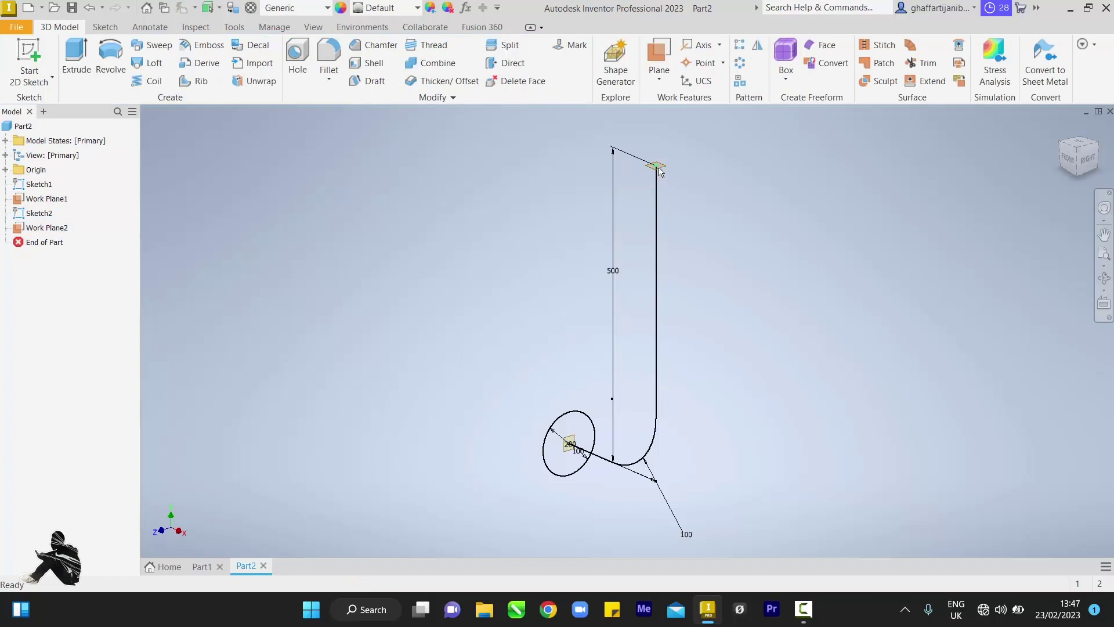
# Start a new sketch on Work Plane2
pyautogui.click(30, 58)
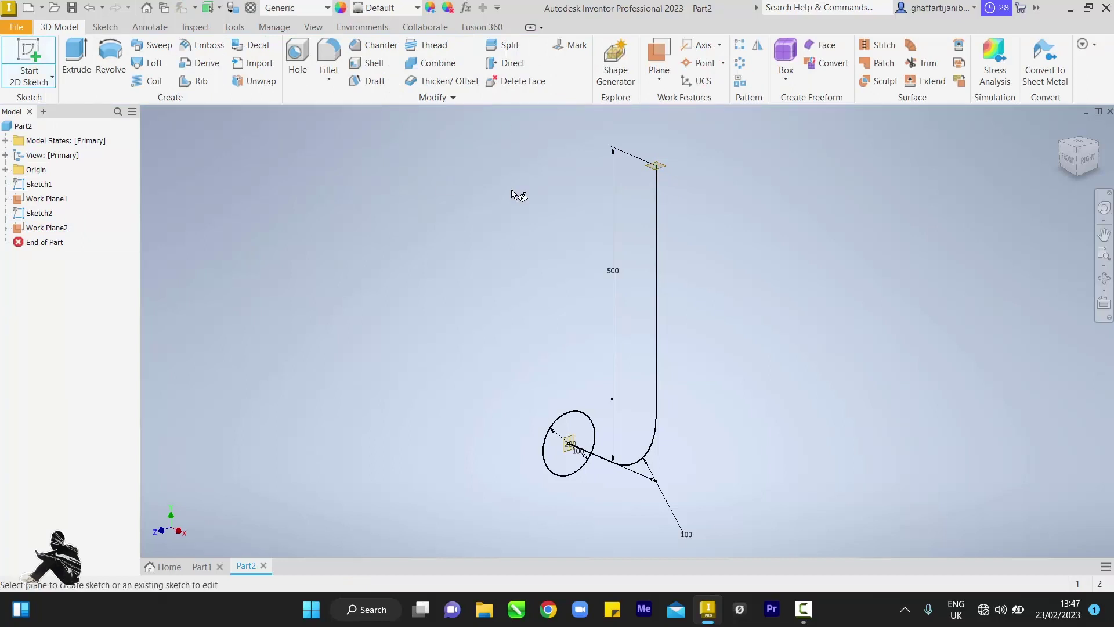
pyautogui.scroll(-5, 686, 171)
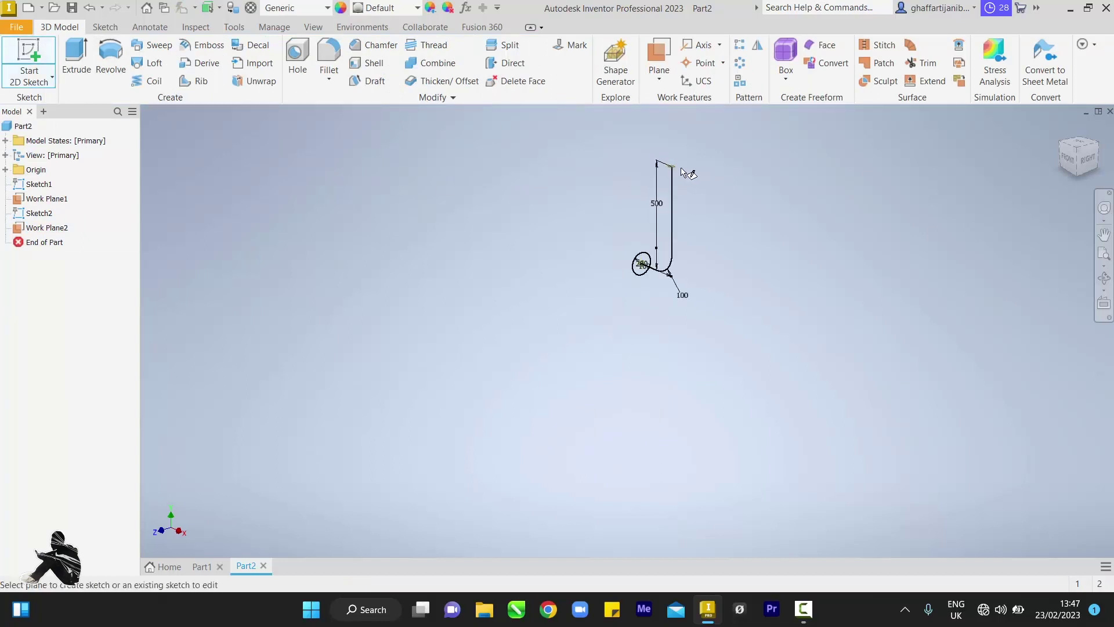
pyautogui.scroll(5, 688, 172)
pyautogui.click(640, 176)
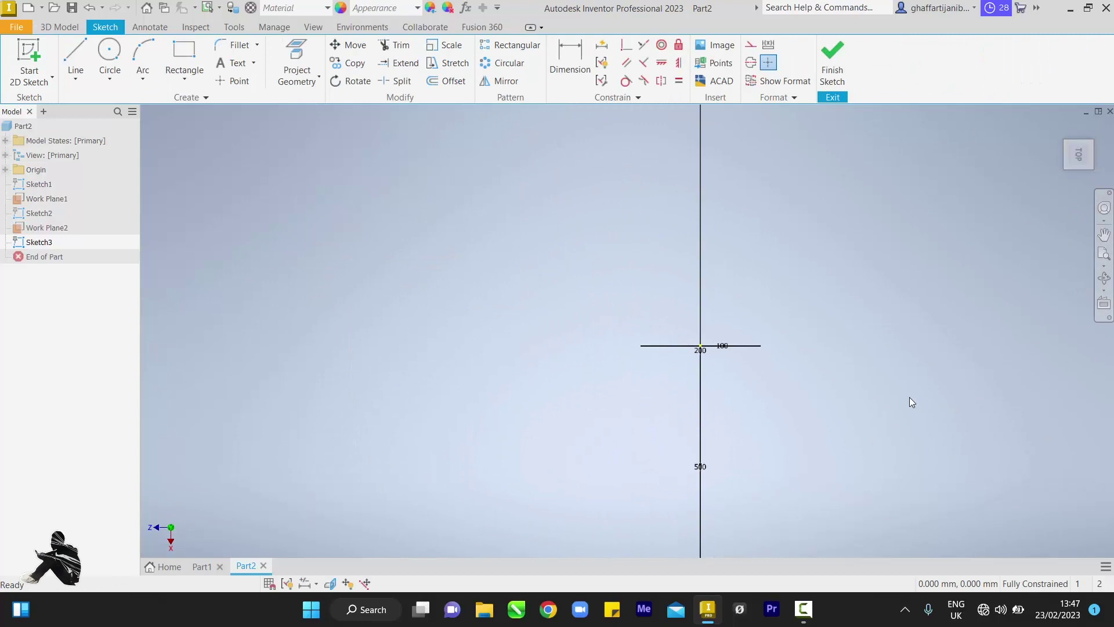
pyautogui.scroll(2, 675, 450)
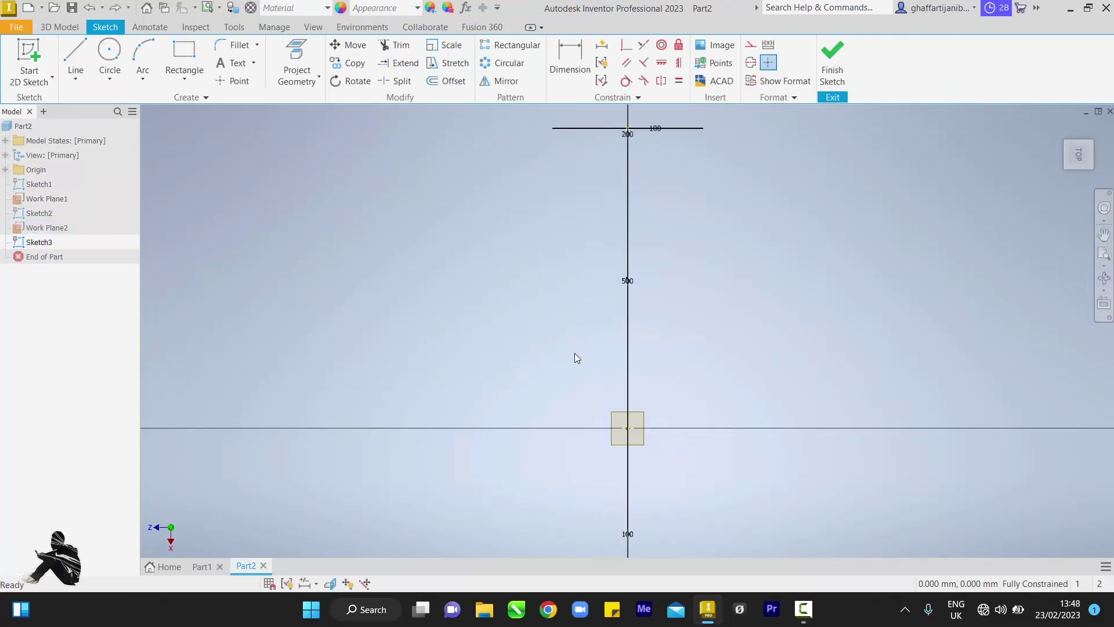
pyautogui.scroll(-3, 690, 451)
pyautogui.scroll(5, 690, 451)
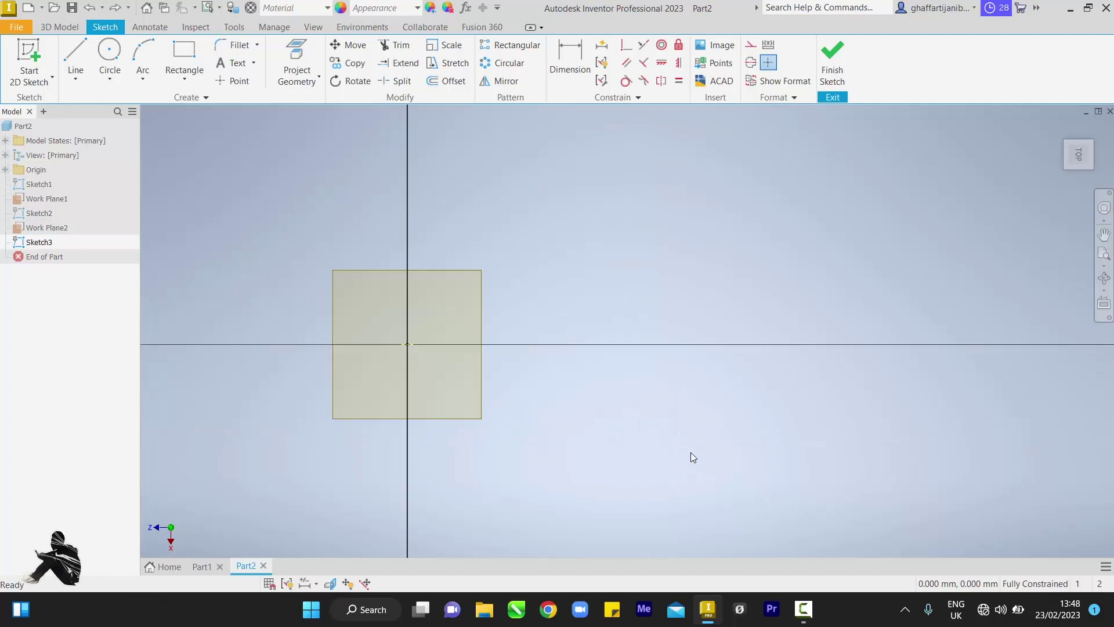
# Draw a 200 mm by 200 mm rectangle on the work plane
pyautogui.click(185, 58)
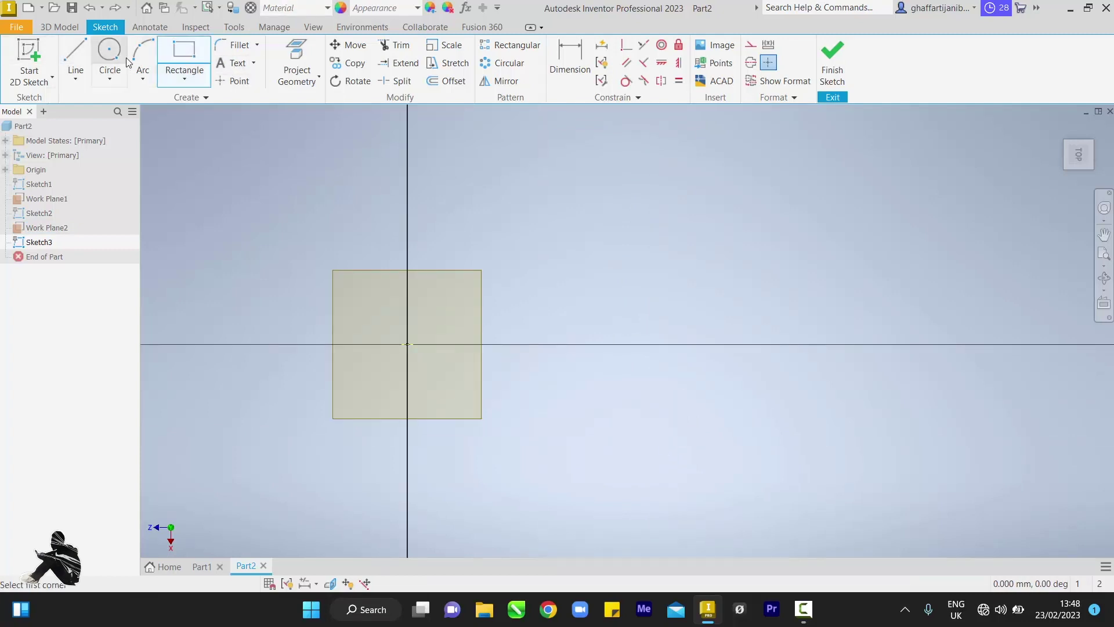
pyautogui.click(288, 244)
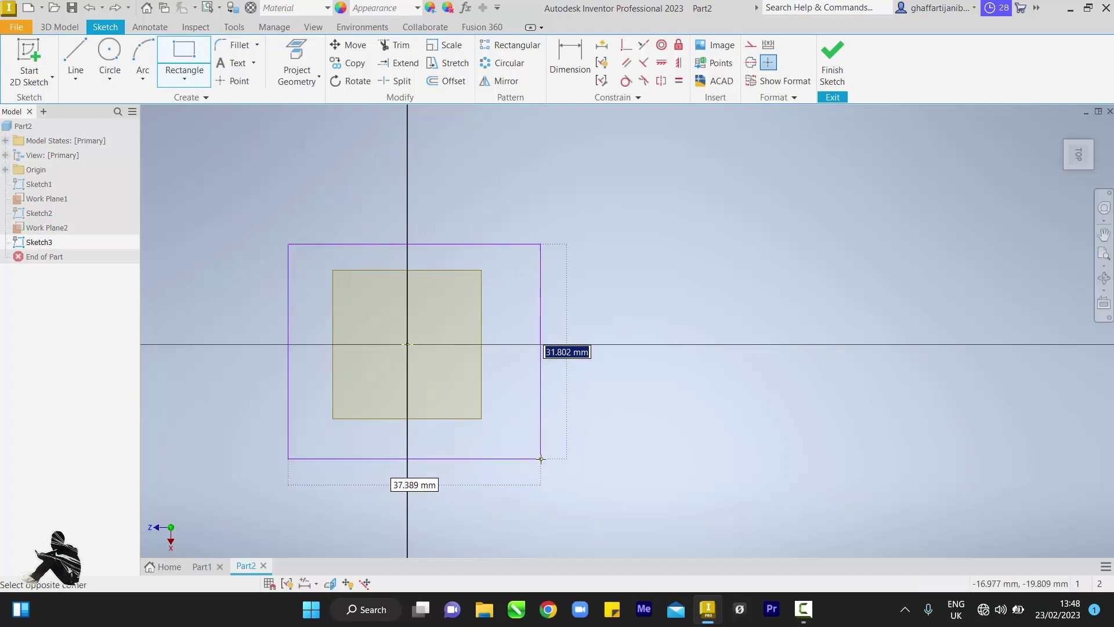
pyautogui.write('5')
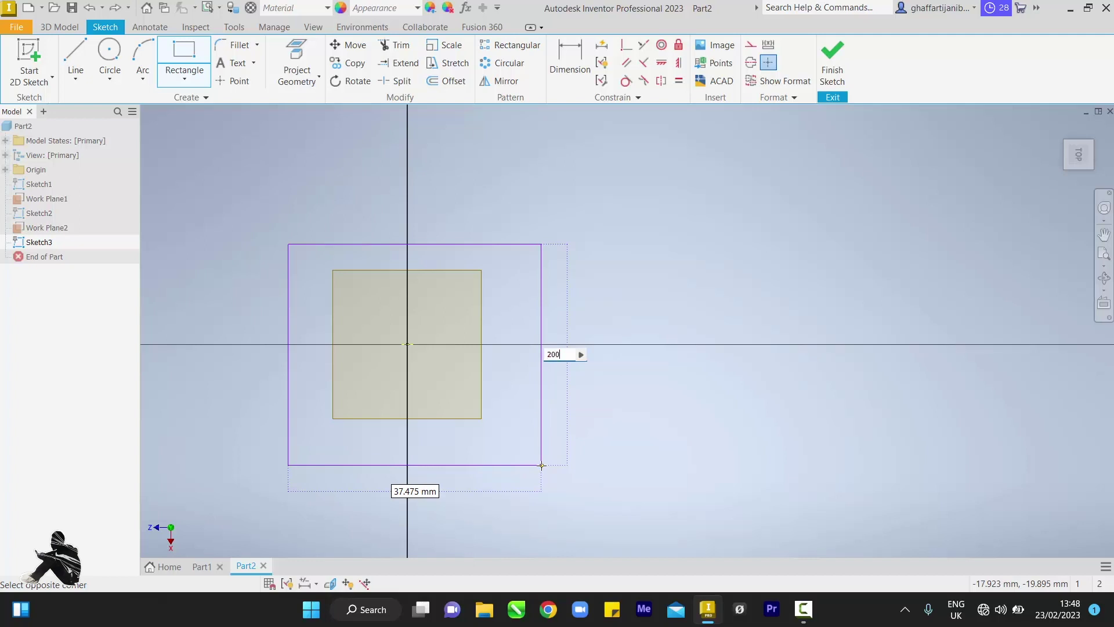
pyautogui.press('Tab')
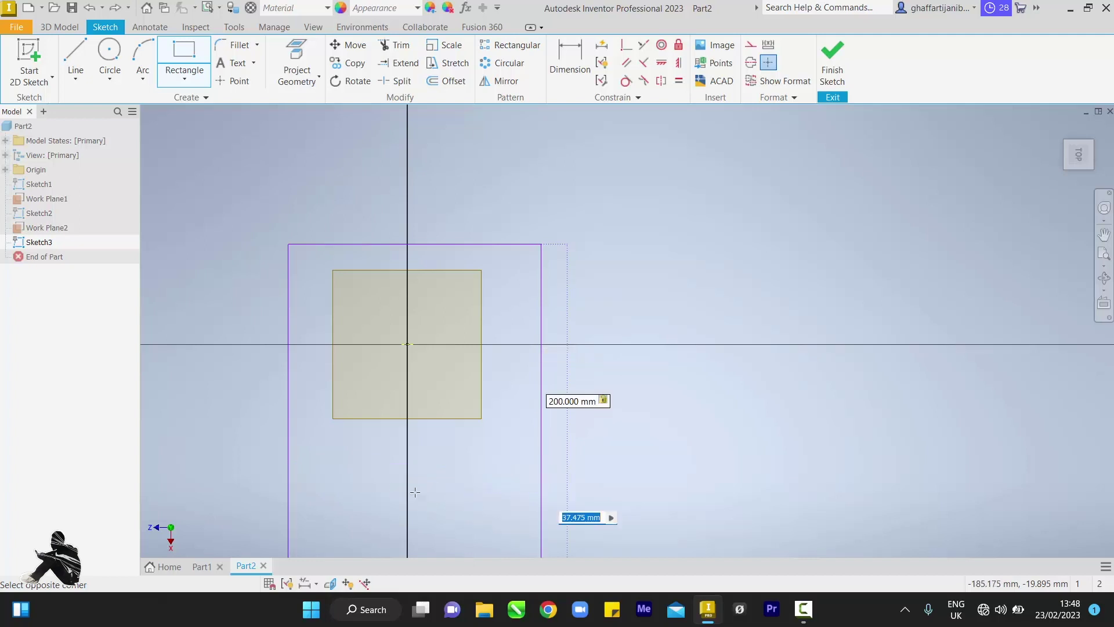
pyautogui.write('200')
pyautogui.press('Return')
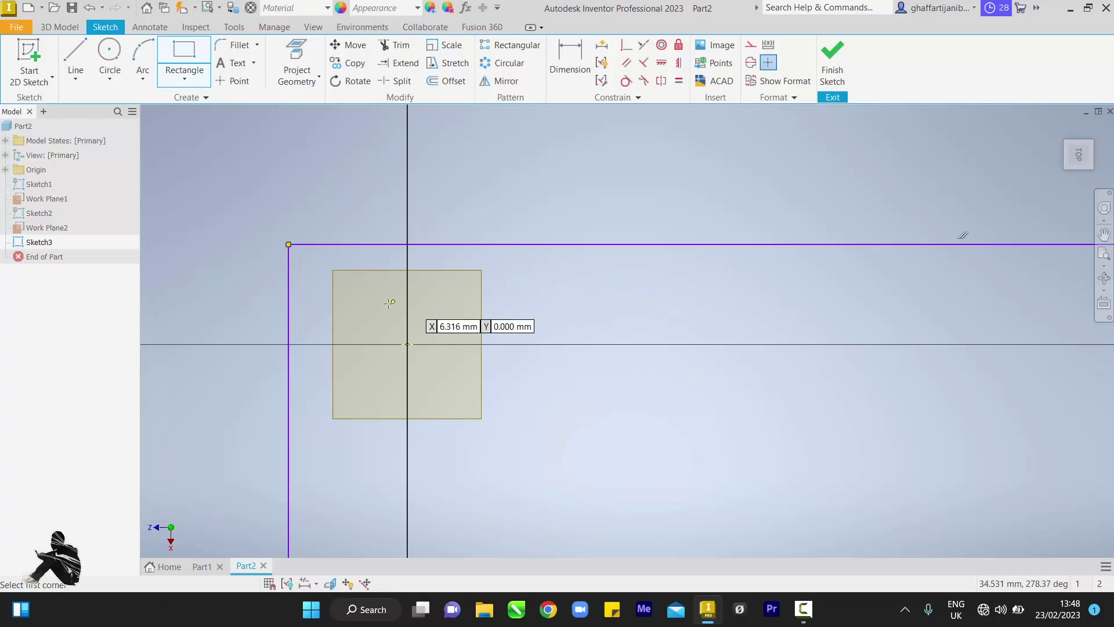
# Dimension the square's top edge 100 mm from the path's centre point
pyautogui.click(562, 72)
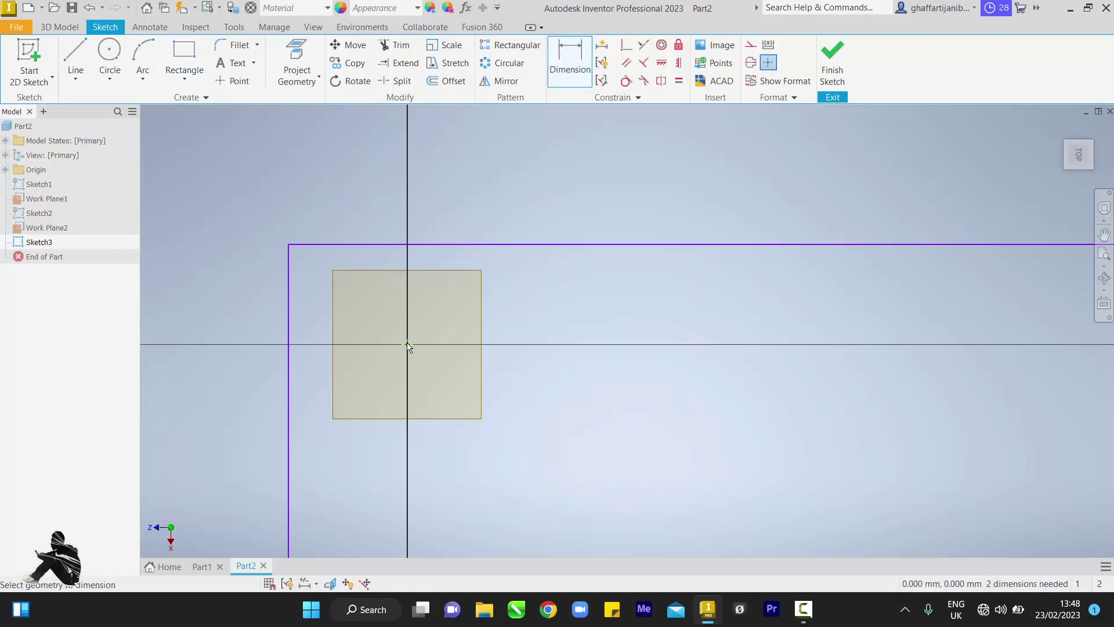
pyautogui.click(419, 244)
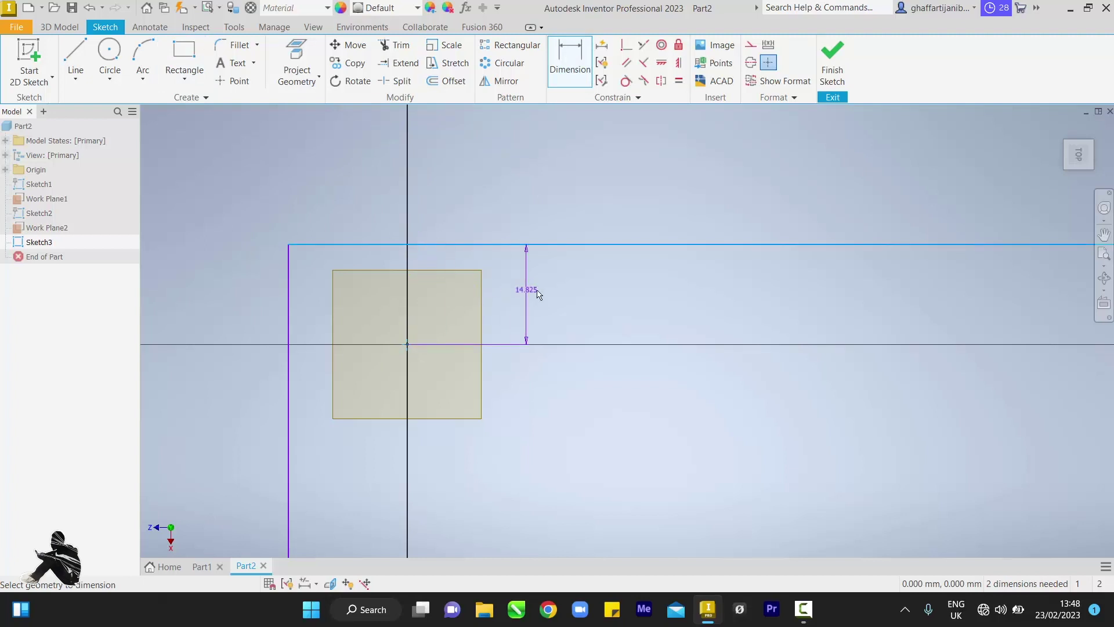
pyautogui.click(545, 292)
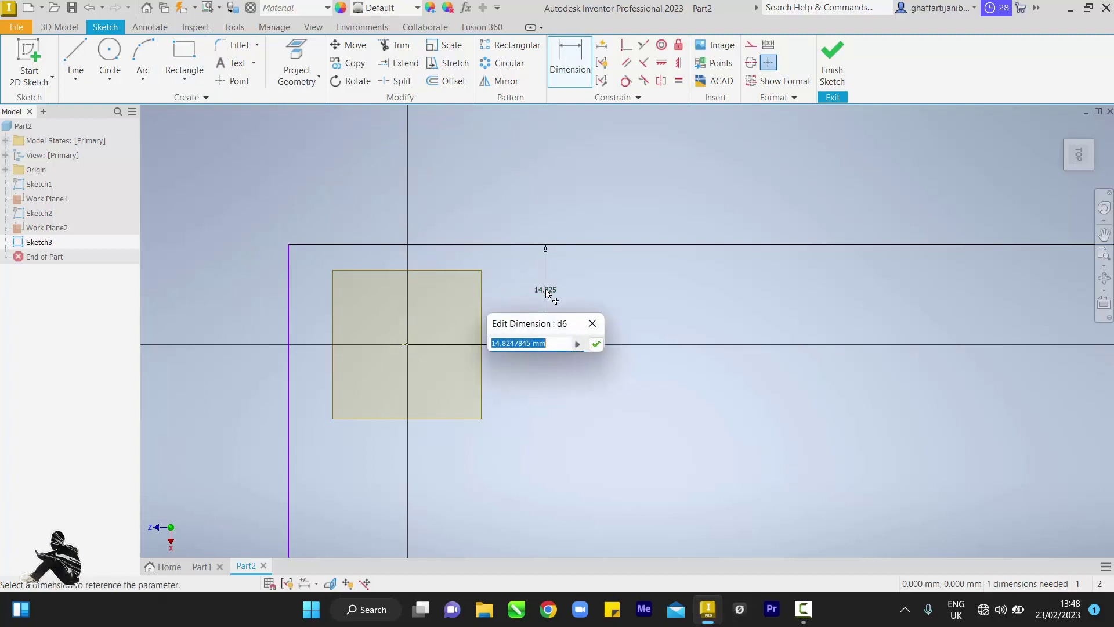
pyautogui.write('100')
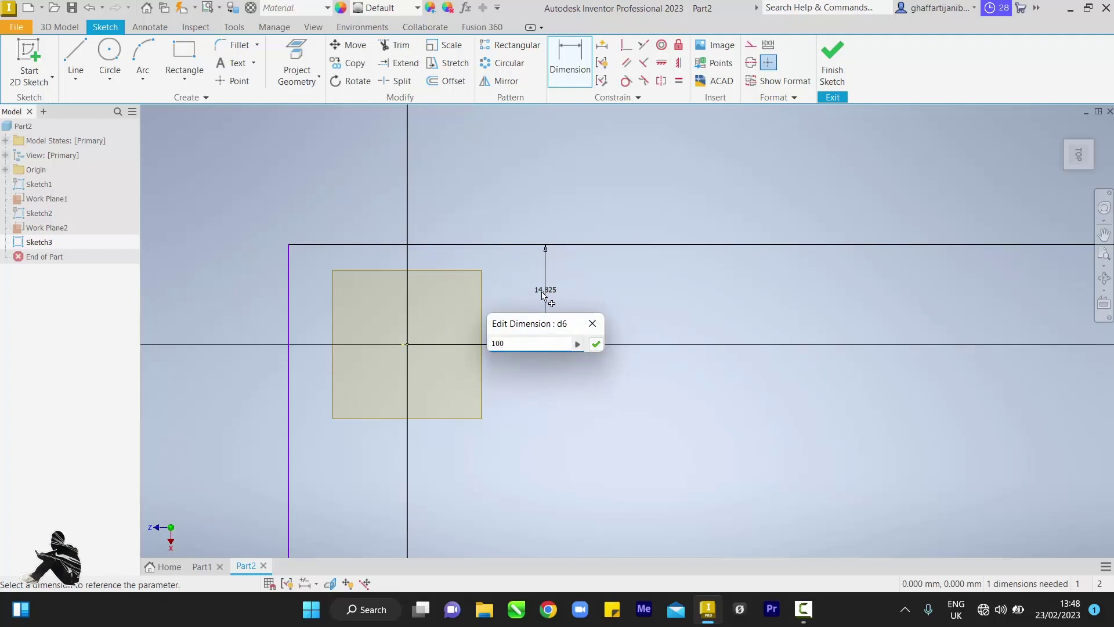
pyautogui.press('Return')
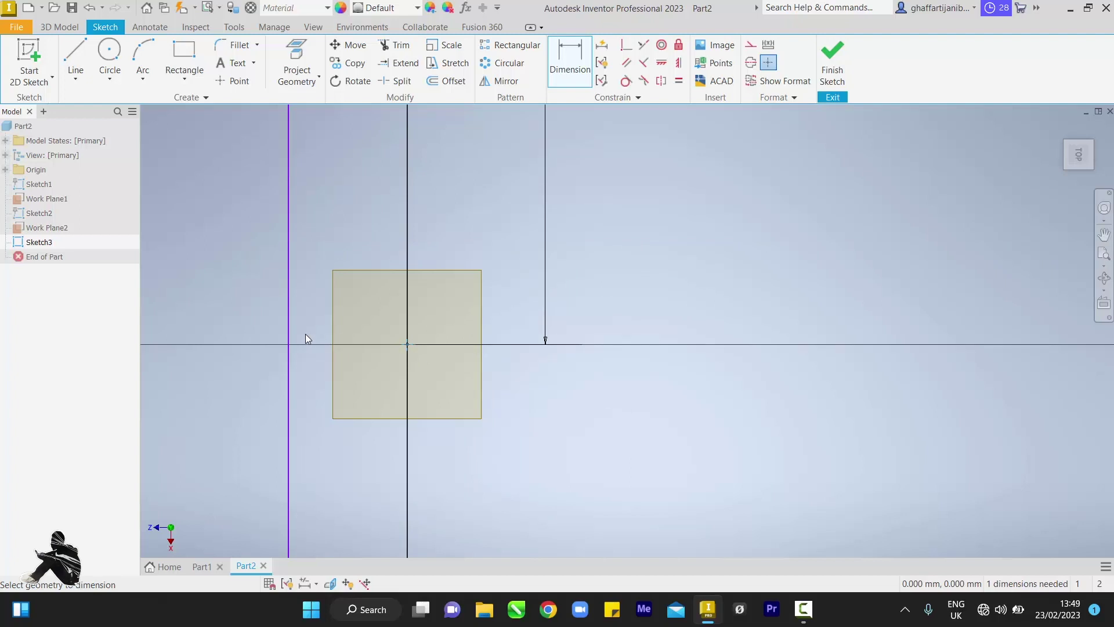
# Dimension the left edge's horizontal offset from the centre to 100 mm
pyautogui.click(291, 335)
pyautogui.click(407, 344)
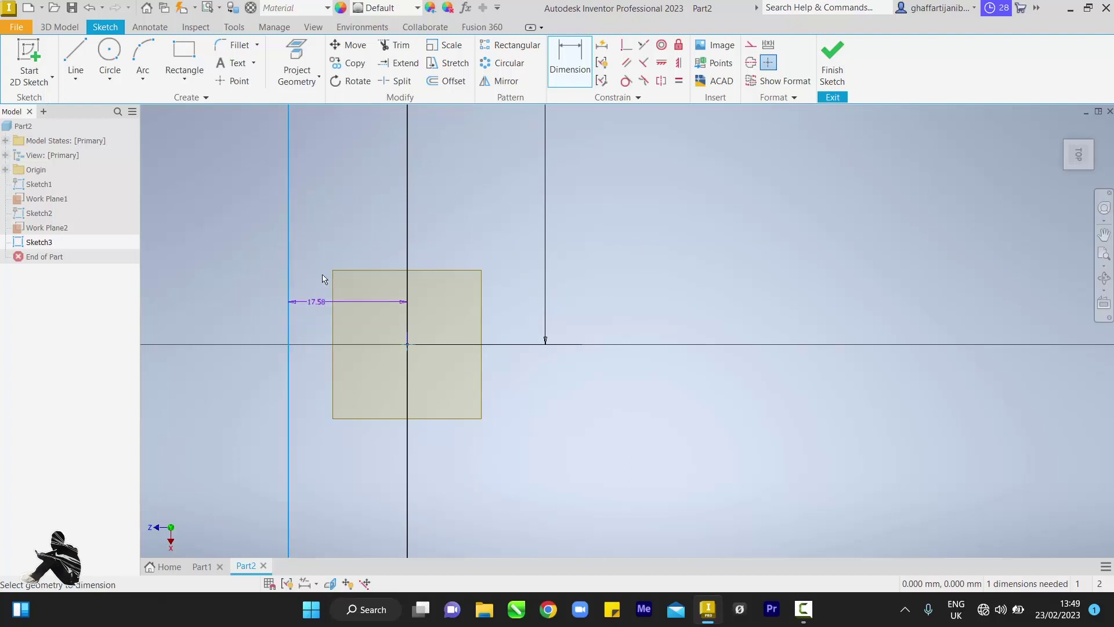
pyautogui.click(352, 232)
pyautogui.click(352, 232)
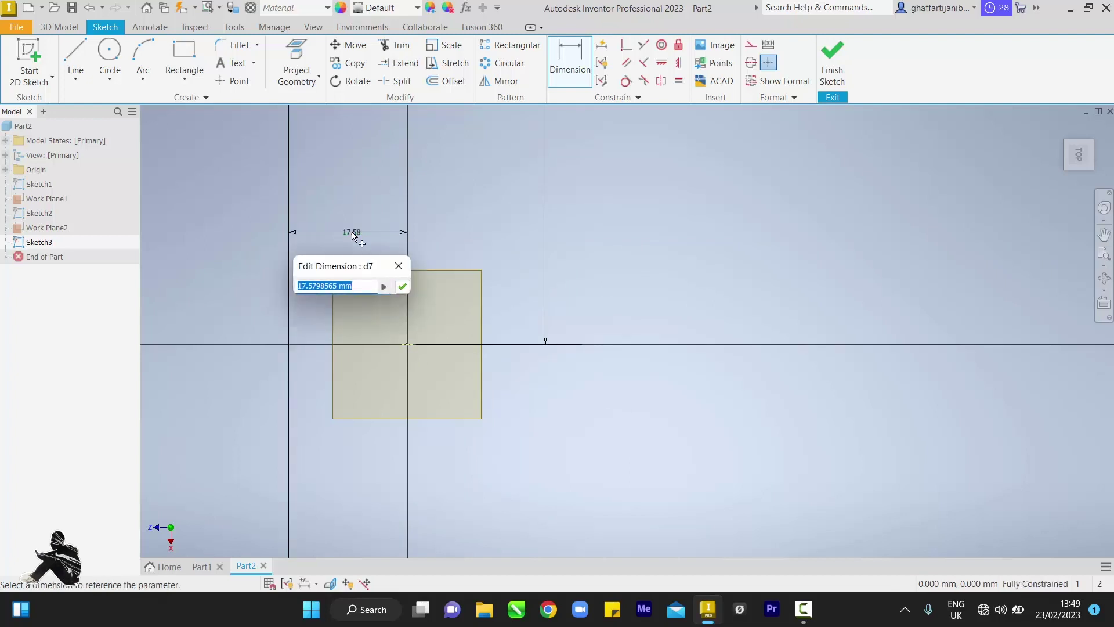
pyautogui.write('100')
pyautogui.press('Return')
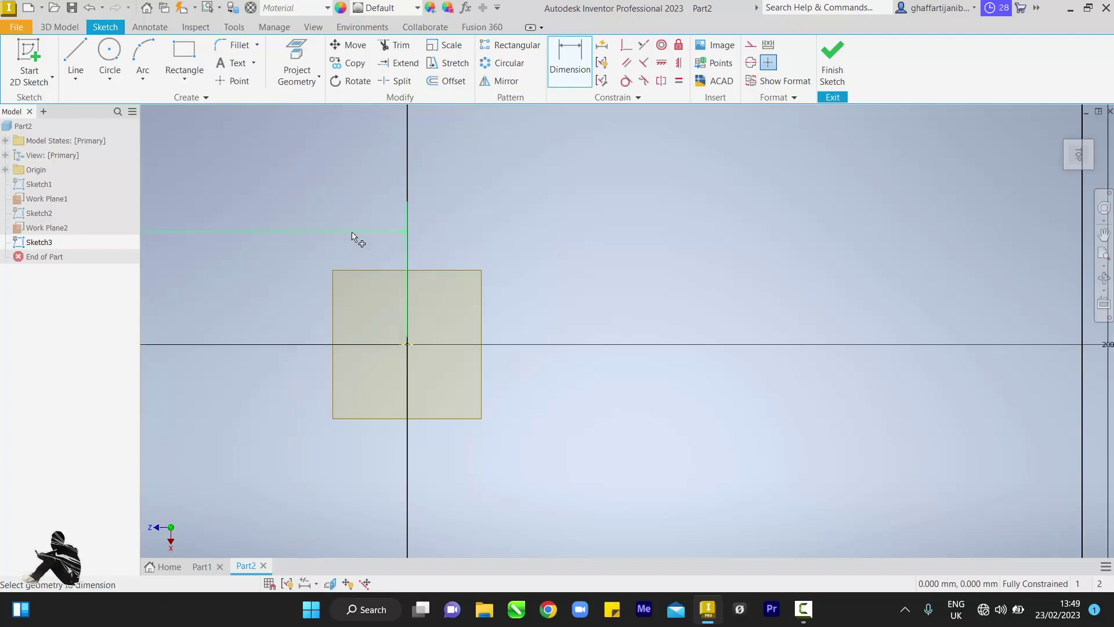
pyautogui.click(1104, 258)
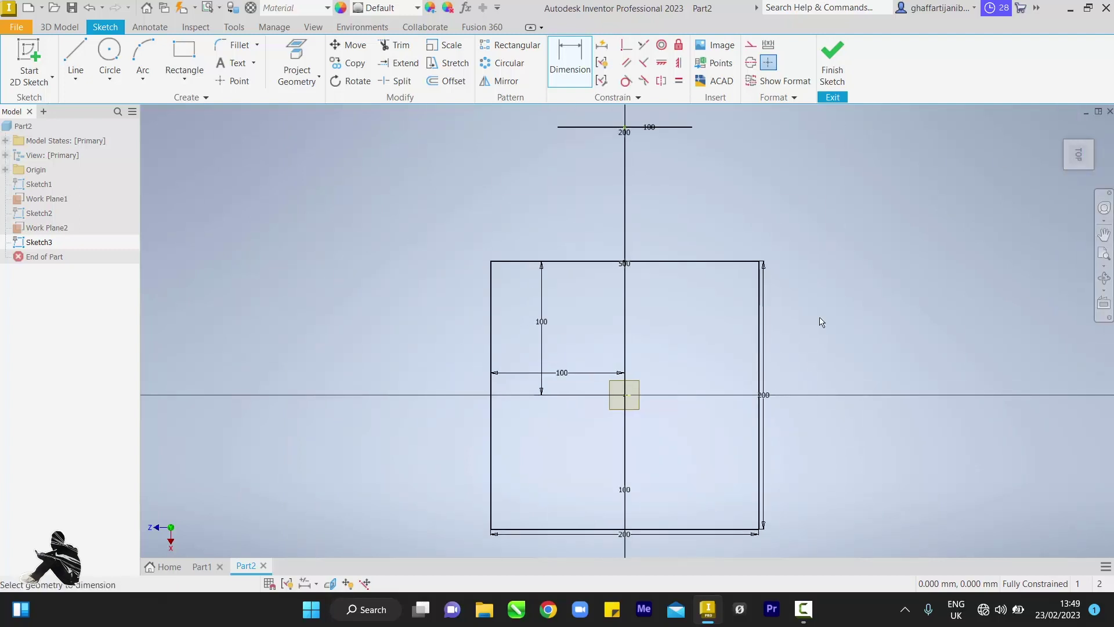
# Loft the 100 mm circle into the 200 mm square, using Sketch1's filleted path as center line
pyautogui.click(838, 69)
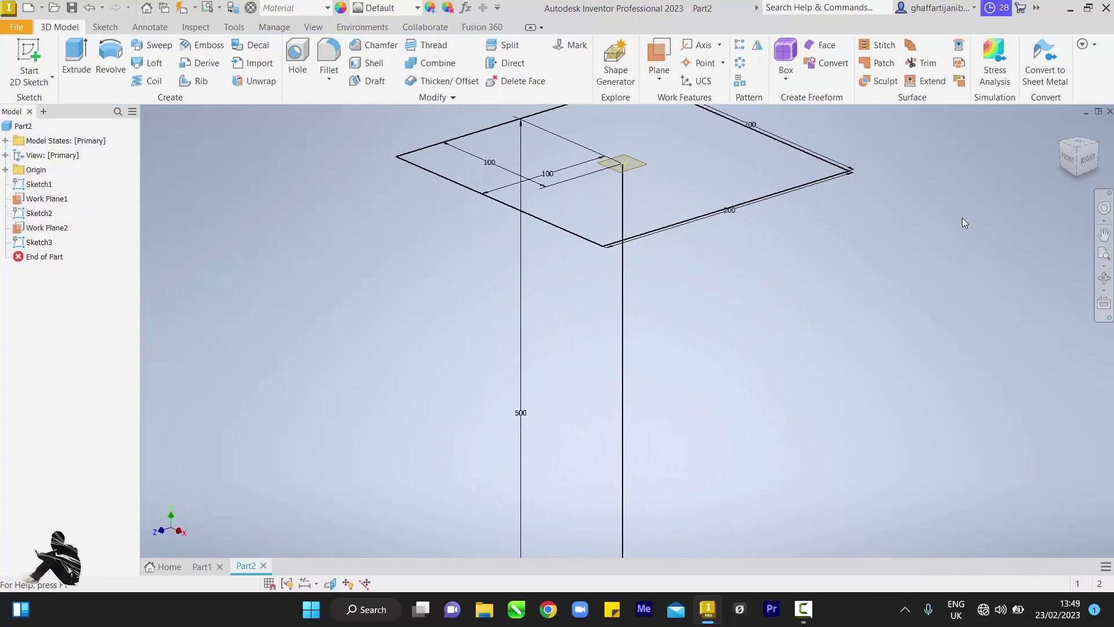
pyautogui.click(1103, 258)
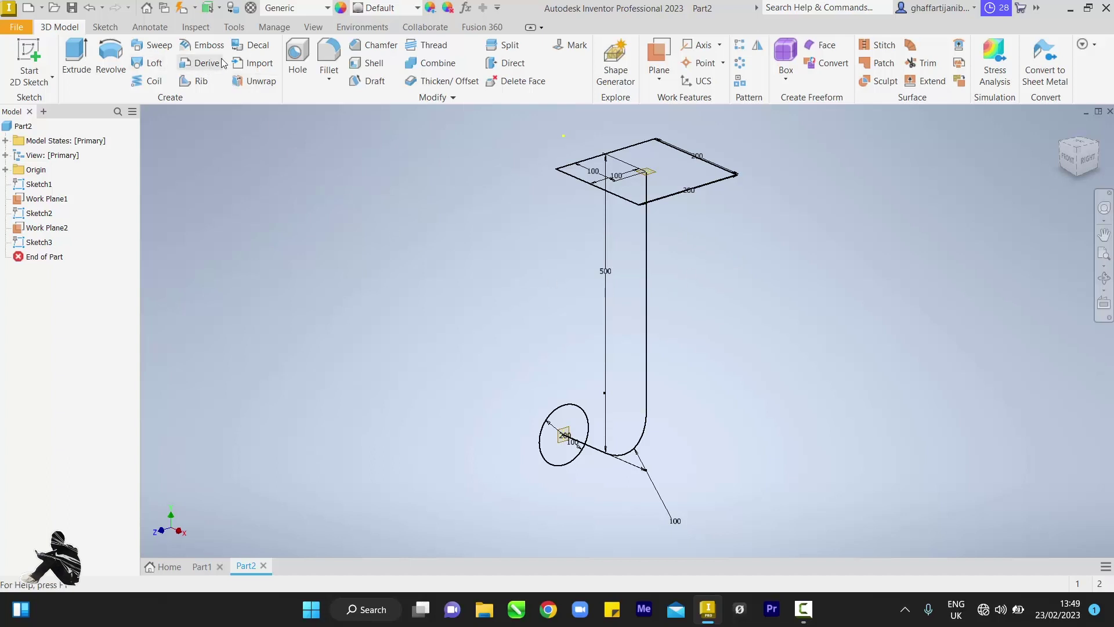
pyautogui.click(155, 63)
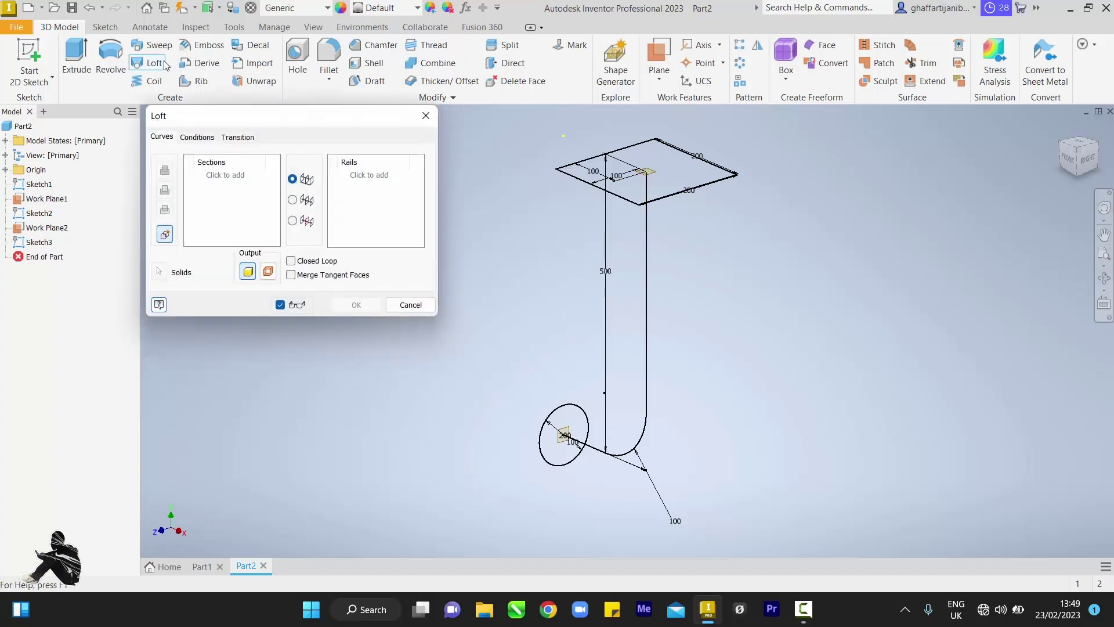
pyautogui.click(547, 460)
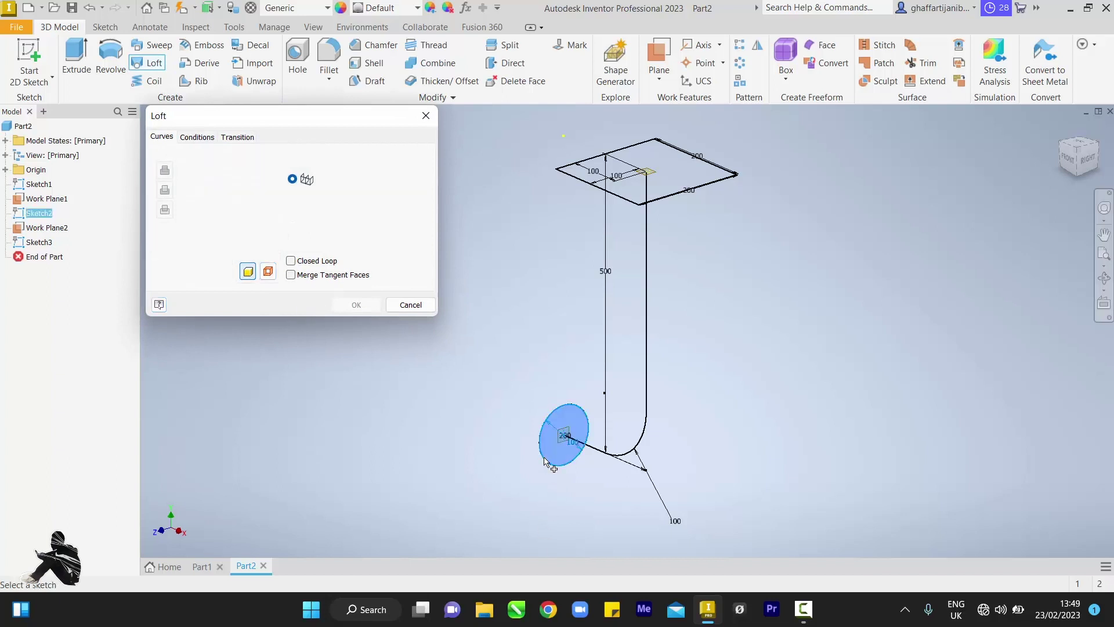
pyautogui.click(698, 190)
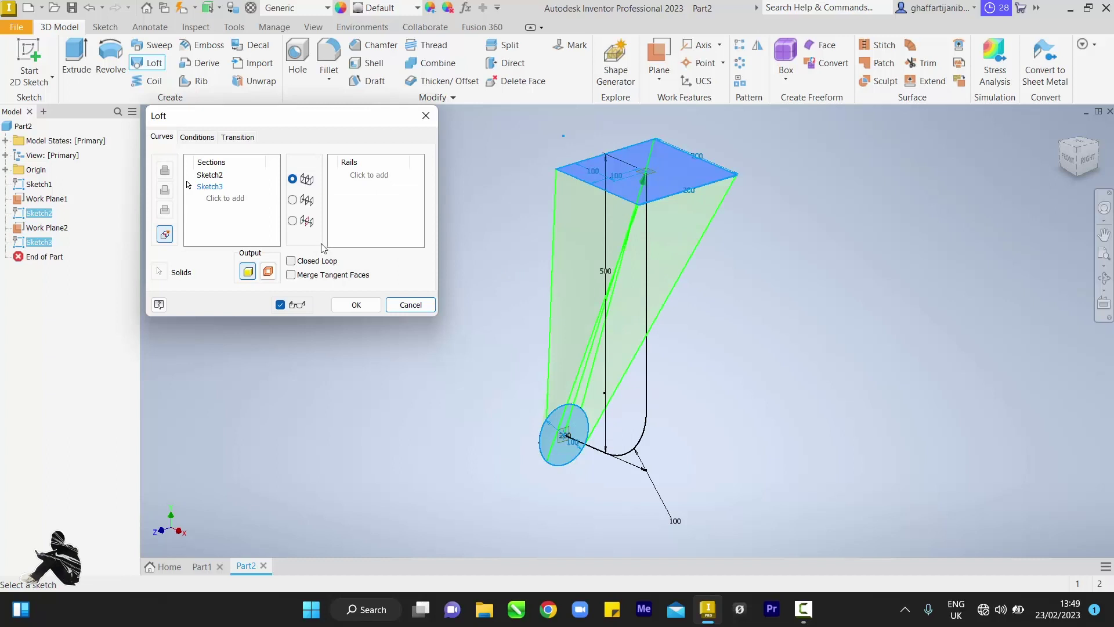
pyautogui.click(293, 221)
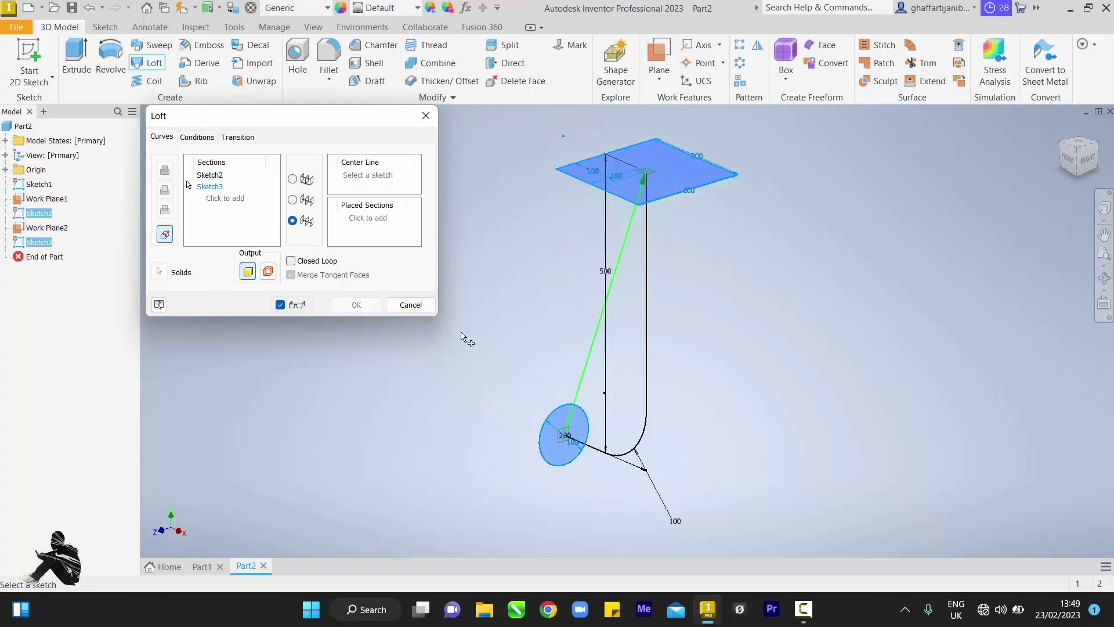
pyautogui.click(649, 399)
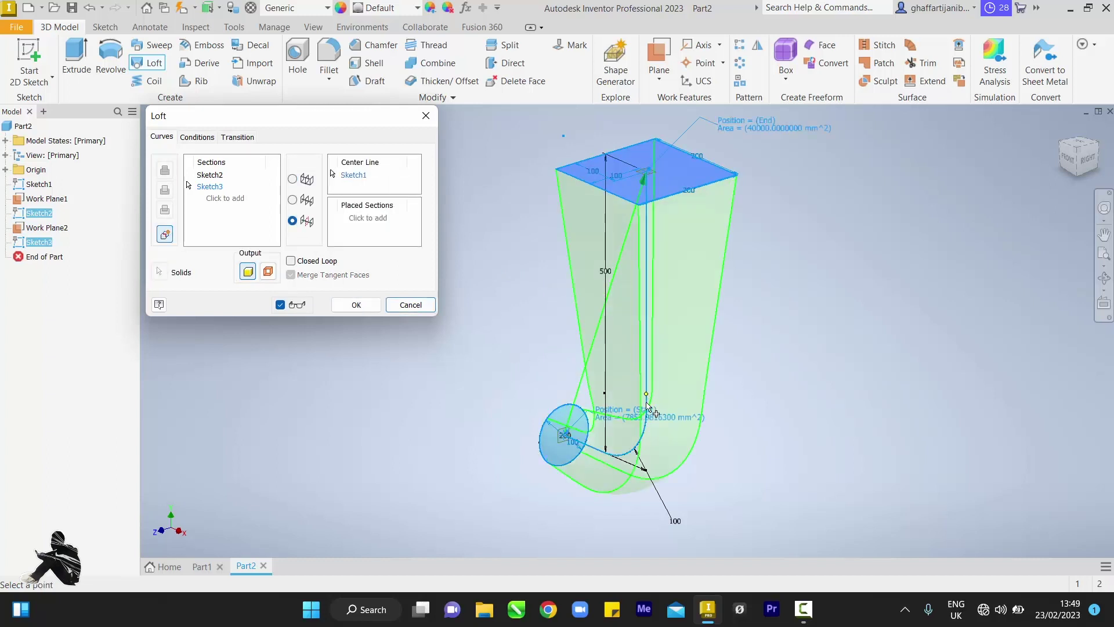
pyautogui.click(356, 305)
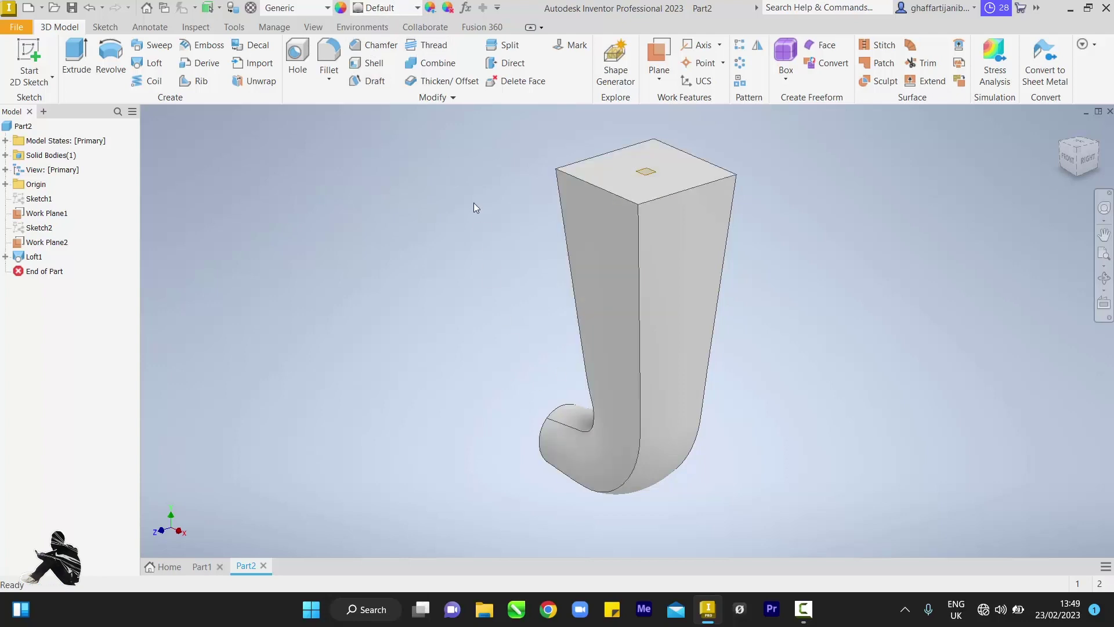
# Apply the Chrome - Polished appearance to Part2's lofted solid from the appearance list
pyautogui.click(404, 7)
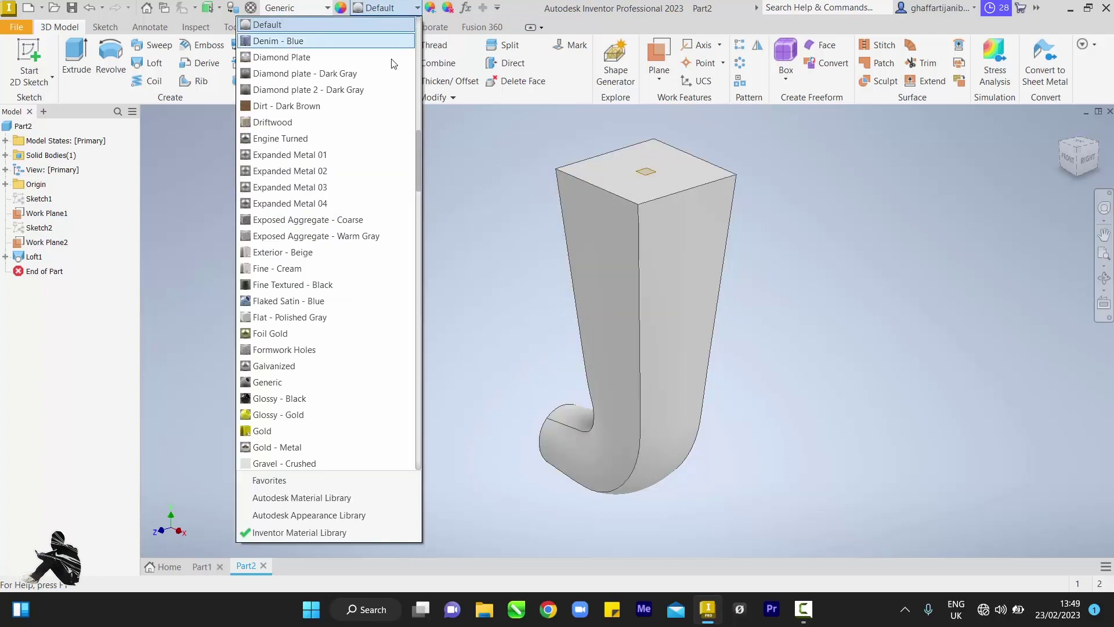
pyautogui.scroll(7, 350, 110)
pyautogui.scroll(5, 355, 101)
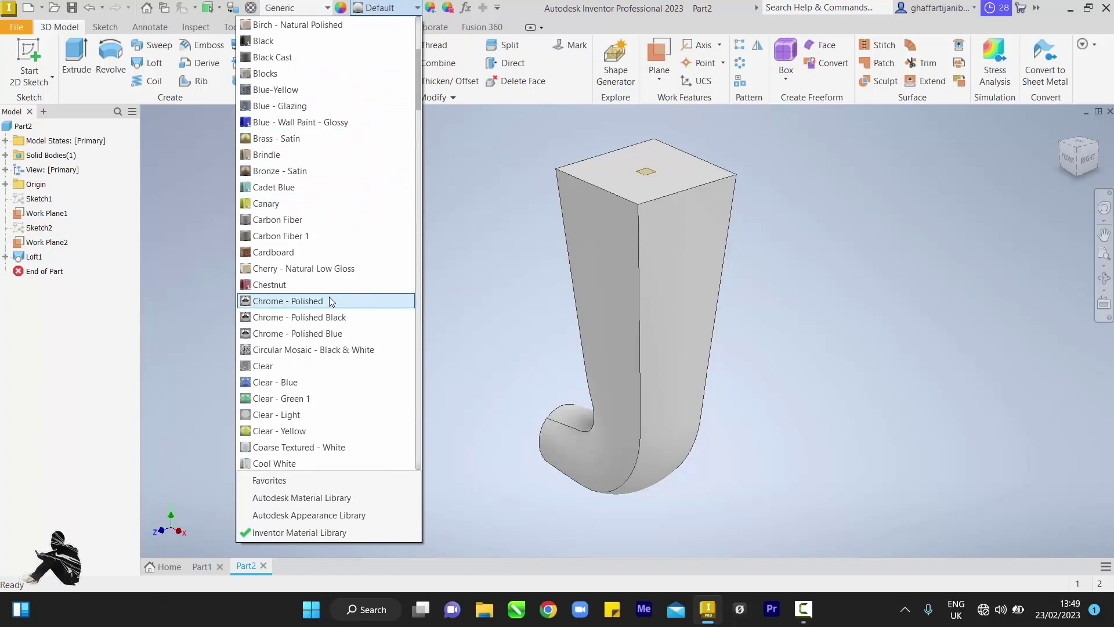
pyautogui.click(330, 300)
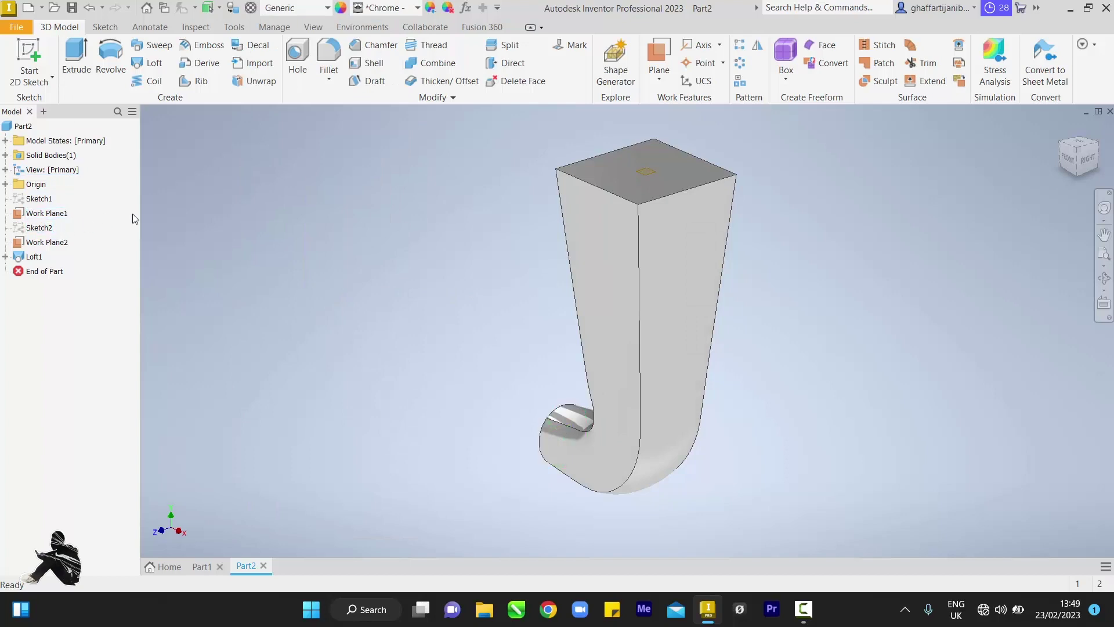
# Shell the loft to 2 mm thickness, removing the square top face and circular end face
pyautogui.click(368, 63)
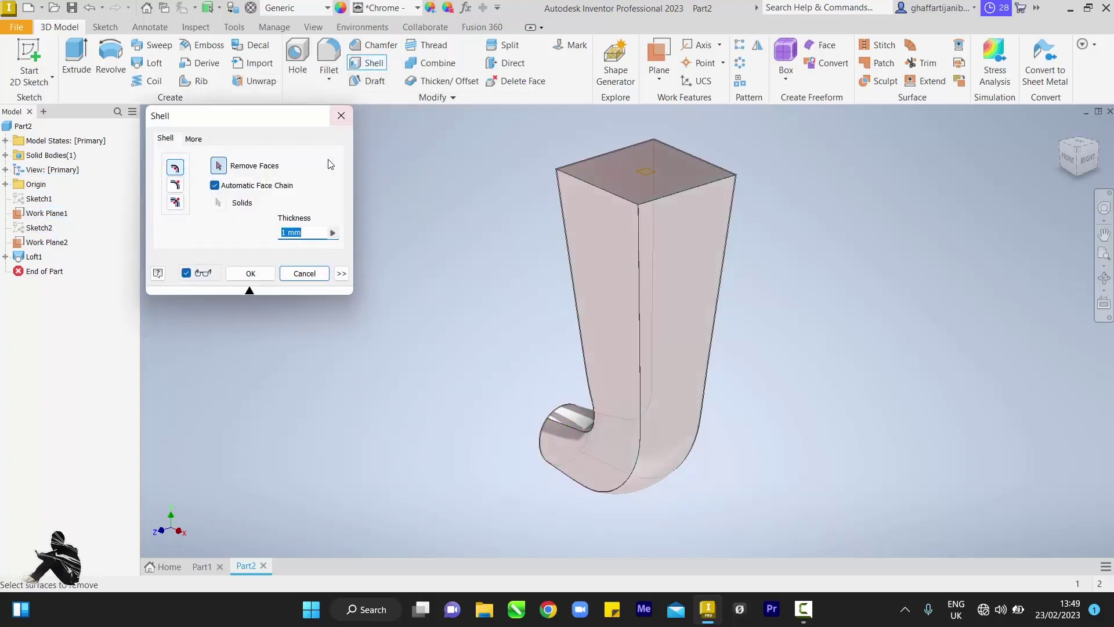
pyautogui.write('2')
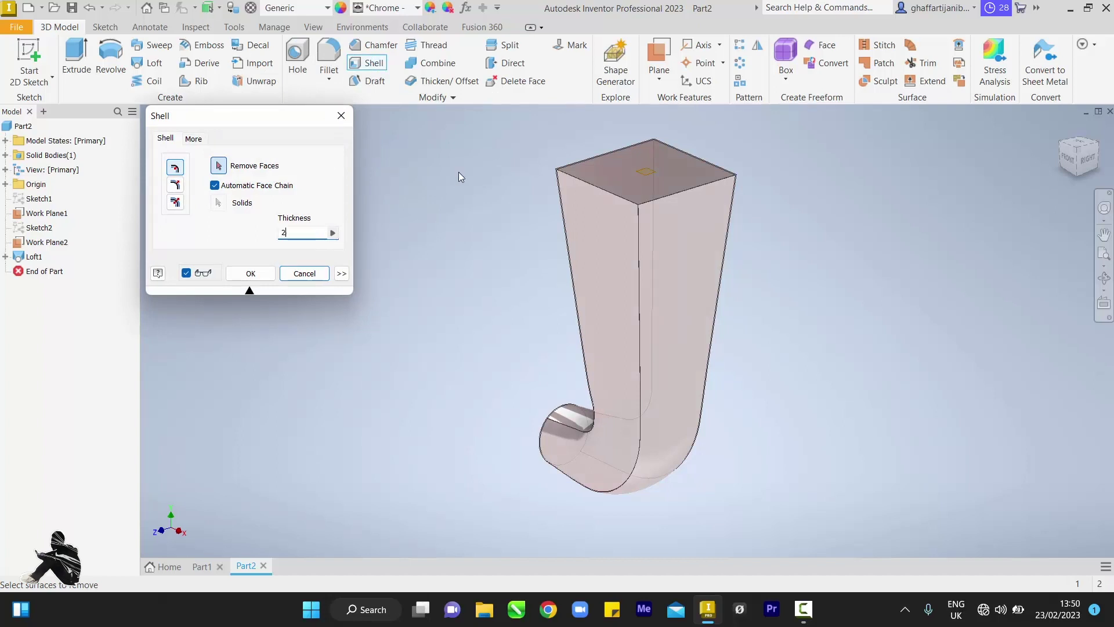
pyautogui.click(614, 176)
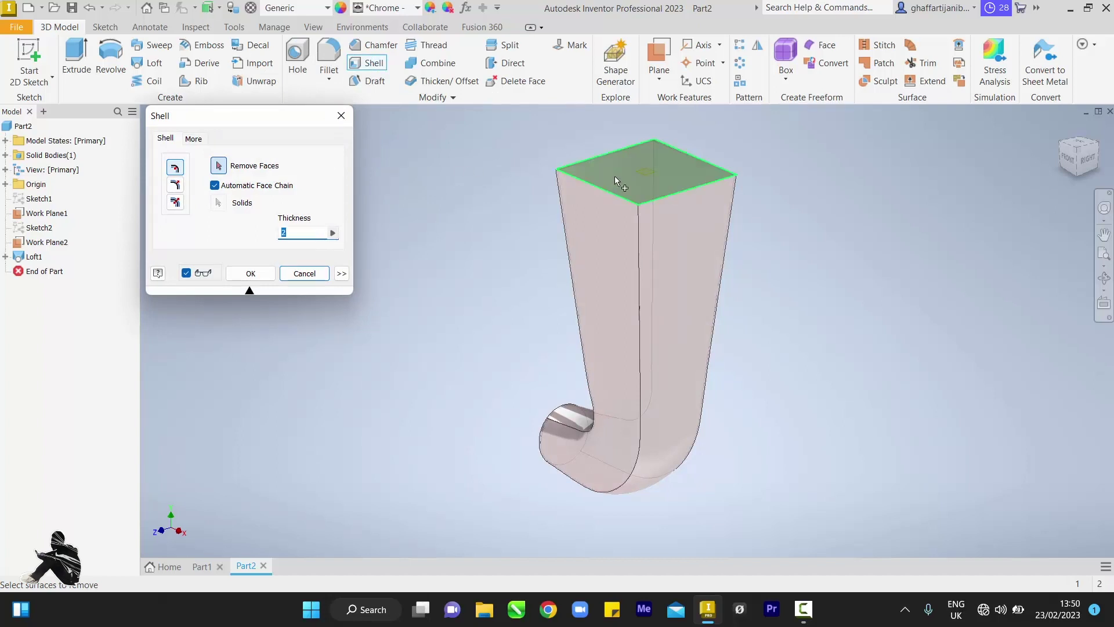
pyautogui.click(615, 177)
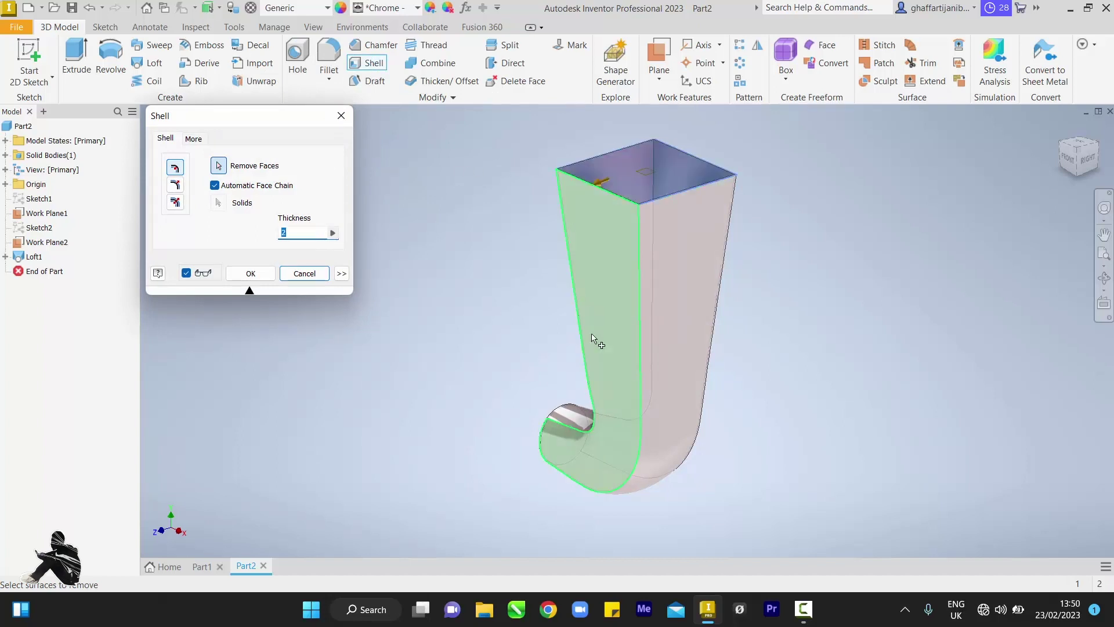
pyautogui.click(1071, 153)
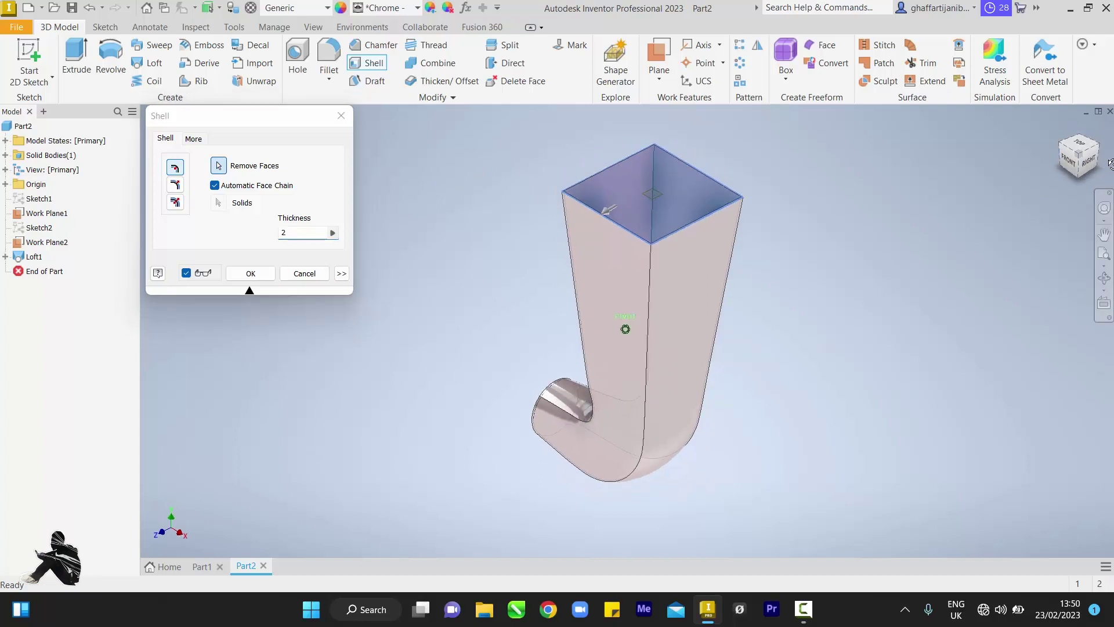
pyautogui.moveTo(1109, 164); pyautogui.dragTo(1067, 179)
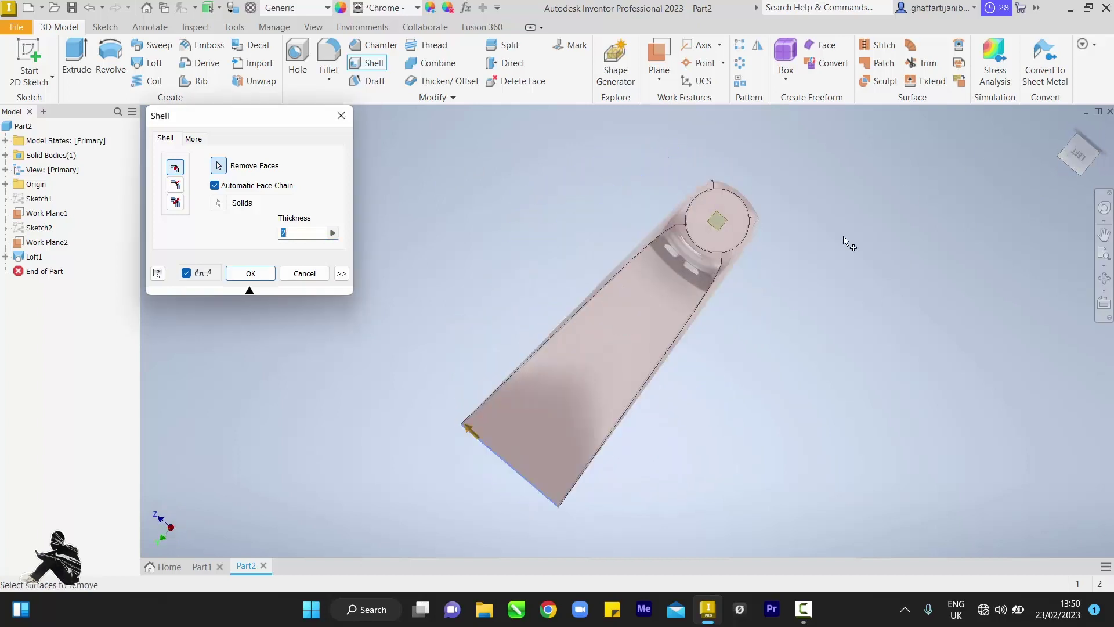
pyautogui.click(701, 223)
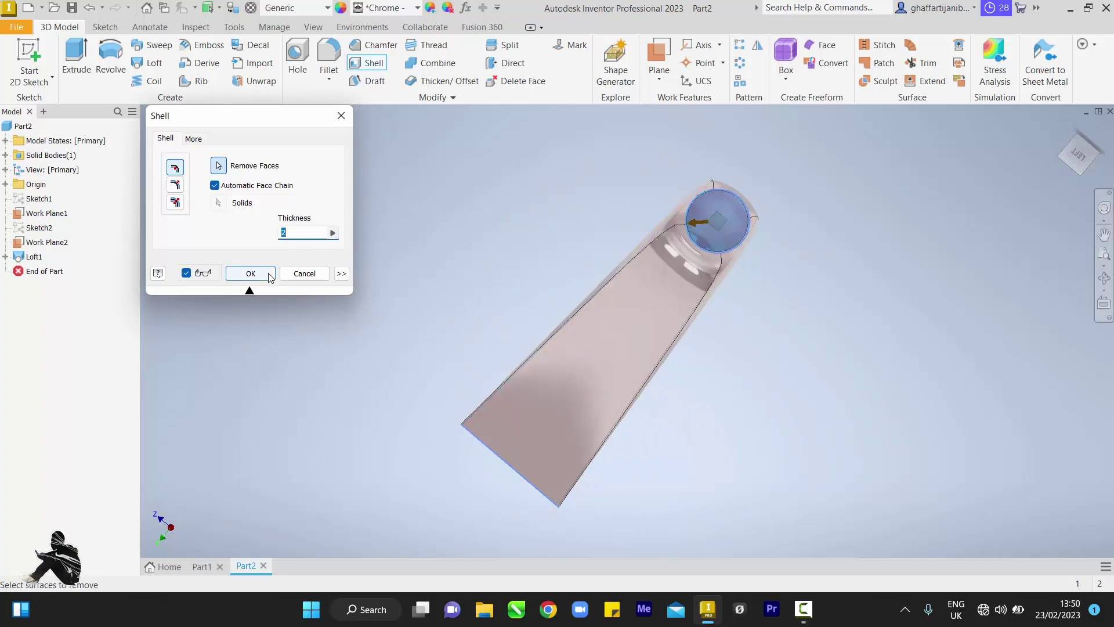
pyautogui.click(265, 273)
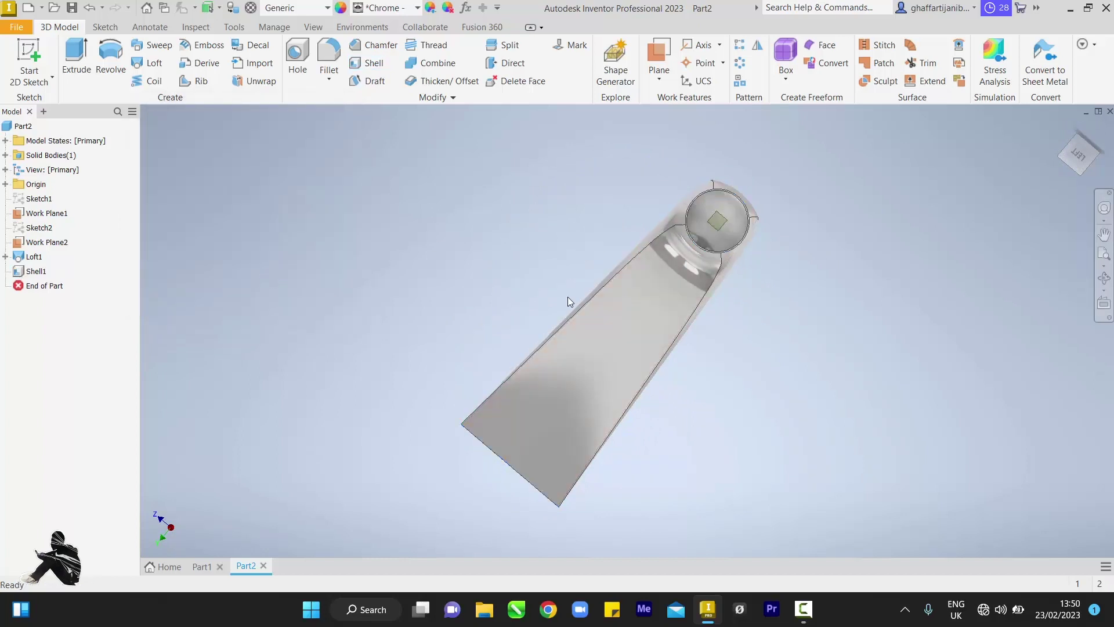
pyautogui.click(1061, 128)
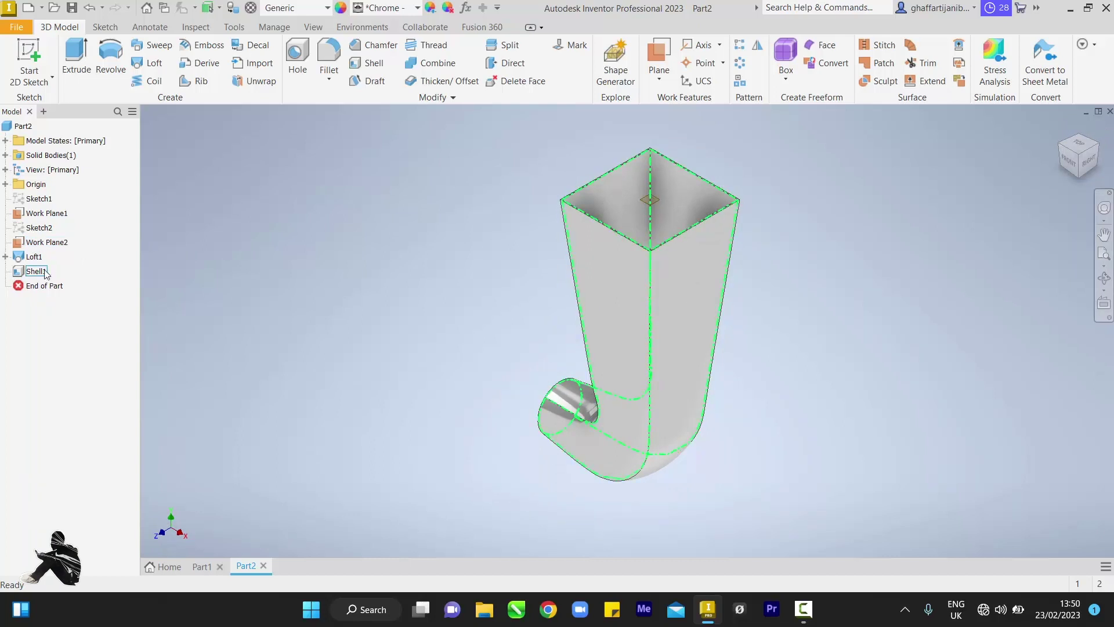
# Turn off visibility of Work Plane1 and Work Plane2 in the model browser
pyautogui.rightClick(39, 229)
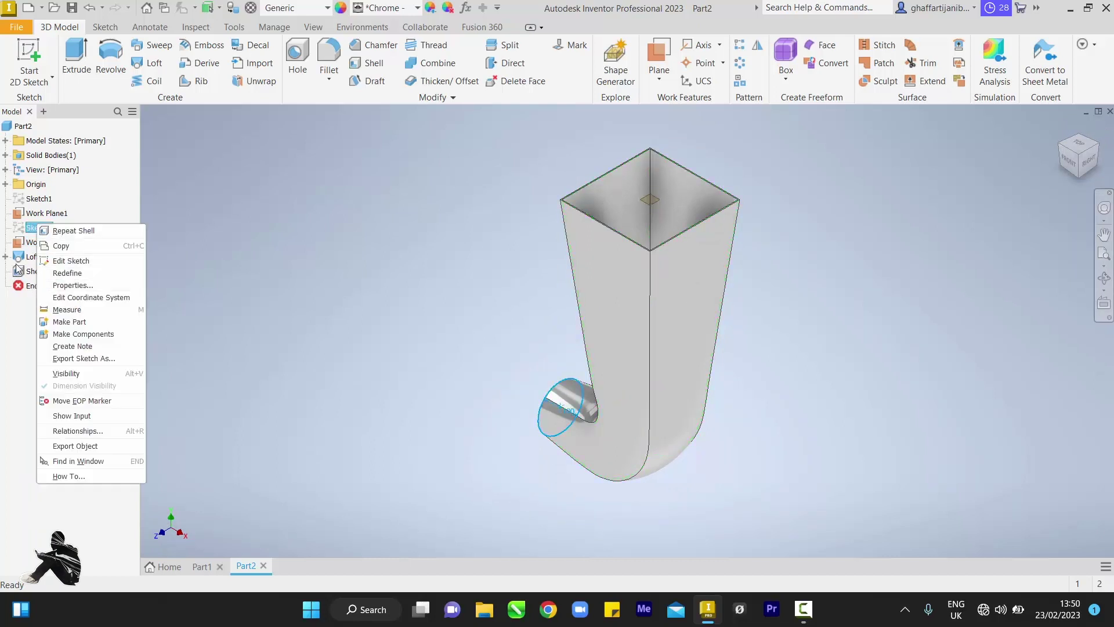
pyautogui.press('Escape')
pyautogui.click(40, 214)
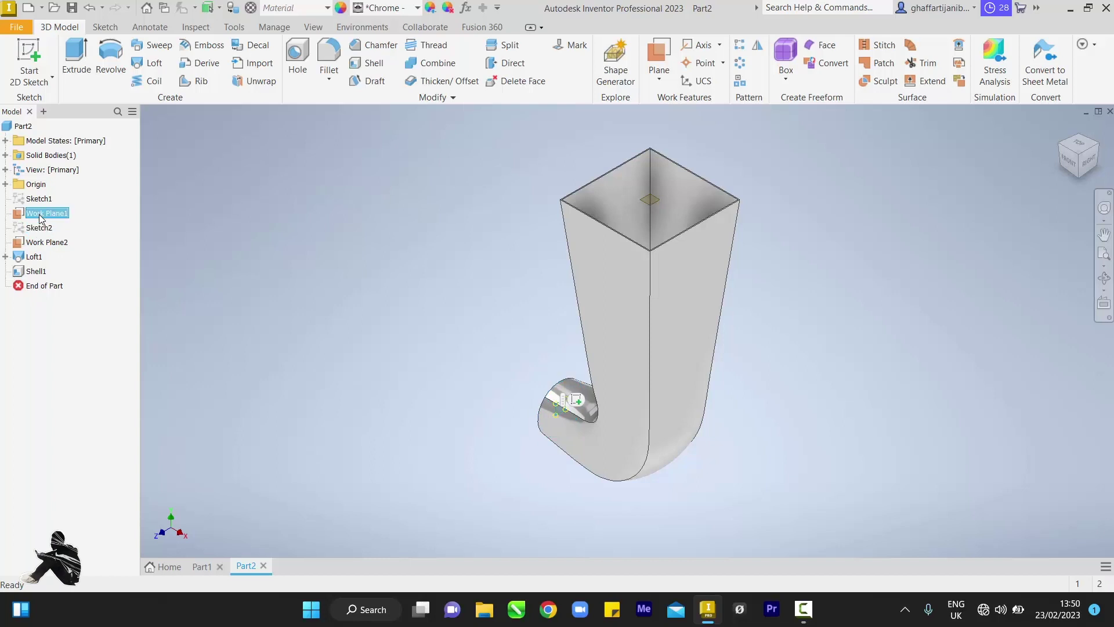
pyautogui.rightClick(40, 218)
pyautogui.click(44, 317)
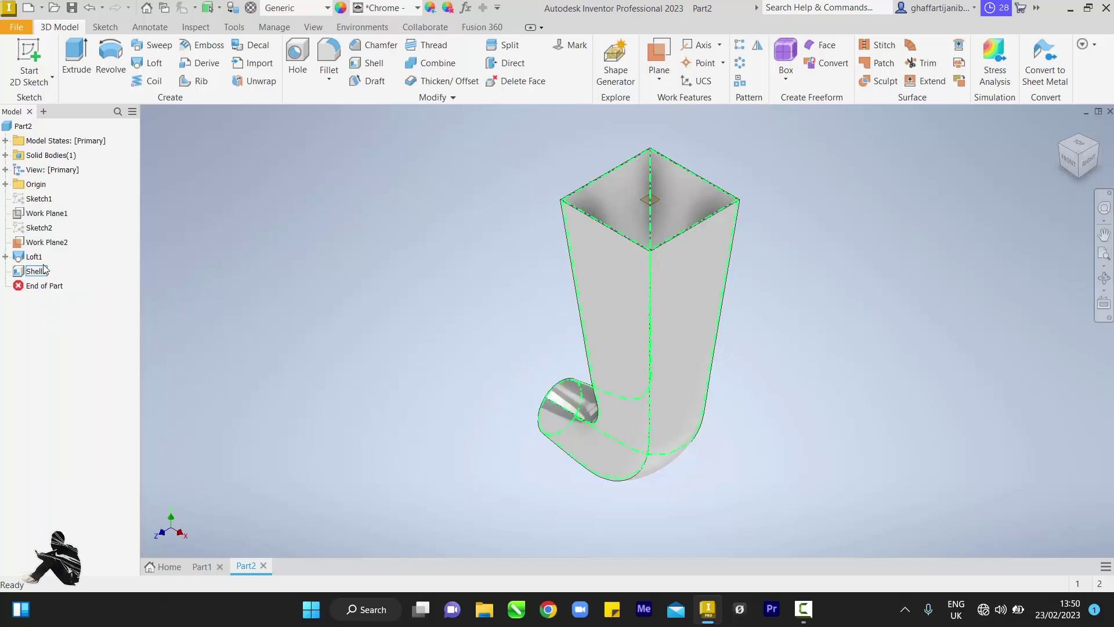
pyautogui.rightClick(47, 242)
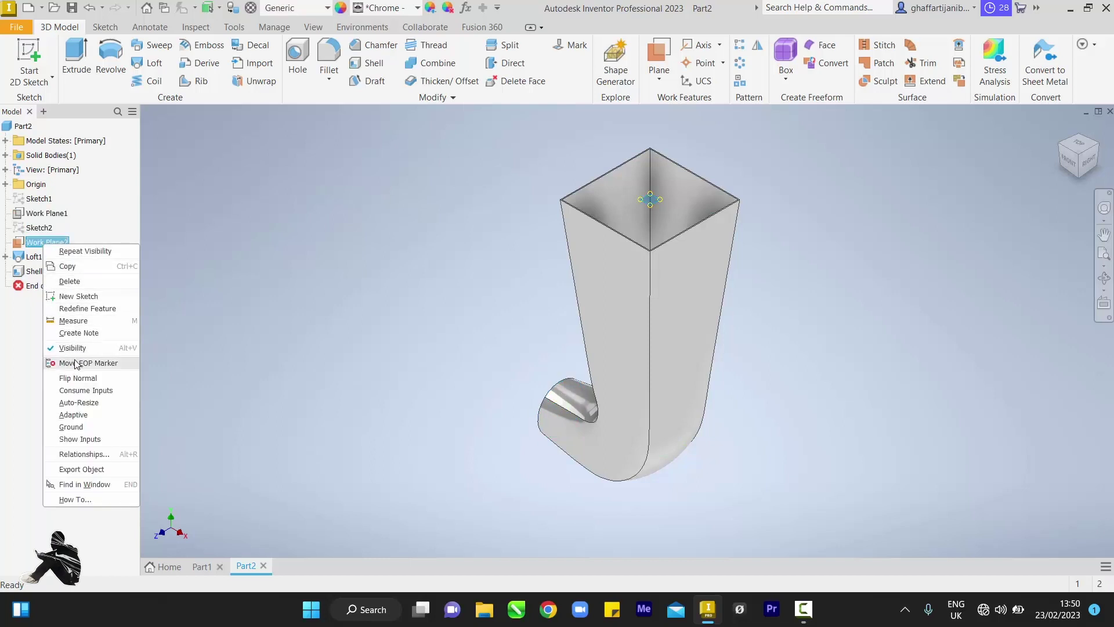
pyautogui.click(74, 349)
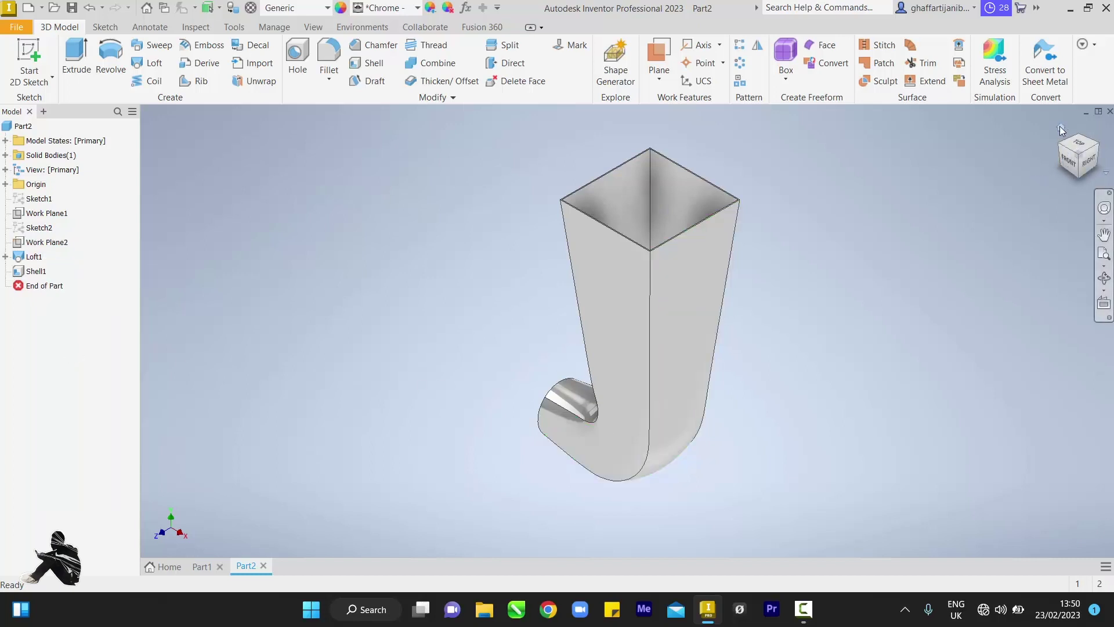
pyautogui.click(636, 355)
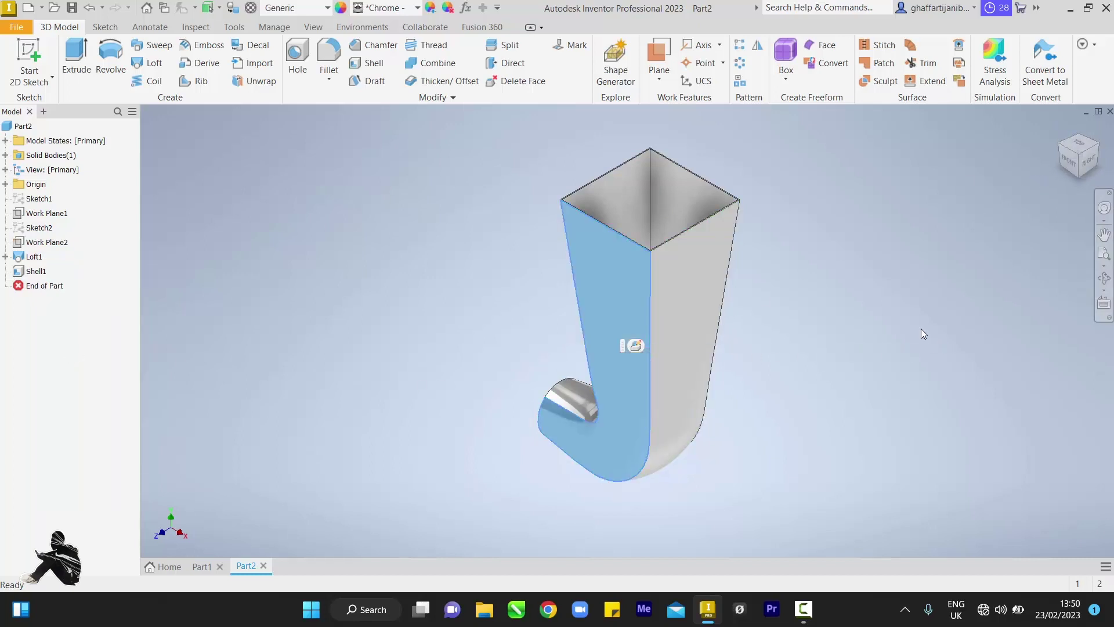